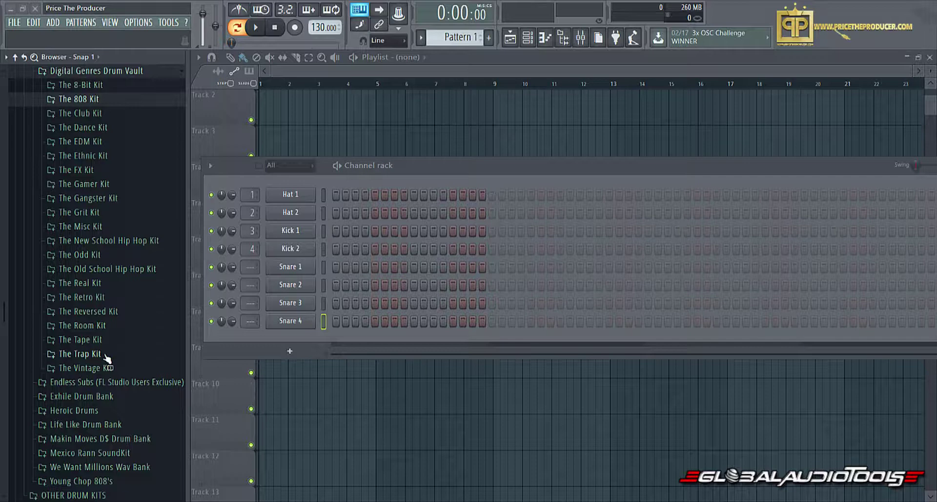
- Expand The 8-Bit Kit and preview each of its samples down to the last one
{"action": "left_click", "coordinate": [97, 87]}
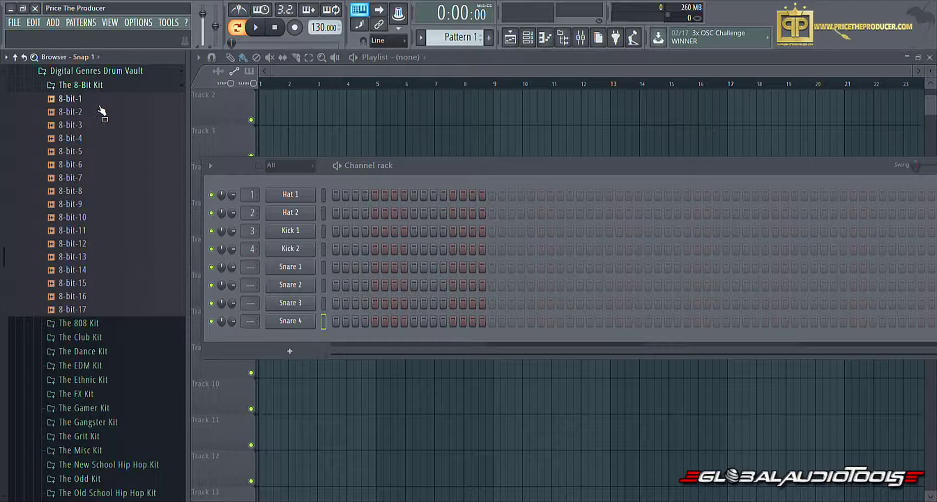
{"action": "key", "text": "Down"}
{"action": "key", "text": "Down"}
{"action": "key", "text": "Down"}
{"action": "key", "text": "Down"}
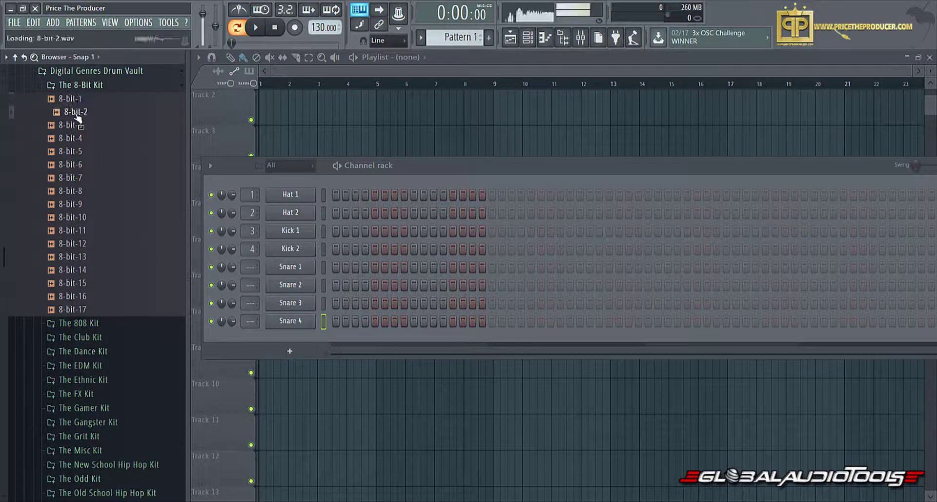
{"action": "key", "text": "Down"}
{"action": "key", "text": "Down"}
{"action": "key", "text": "Down"}
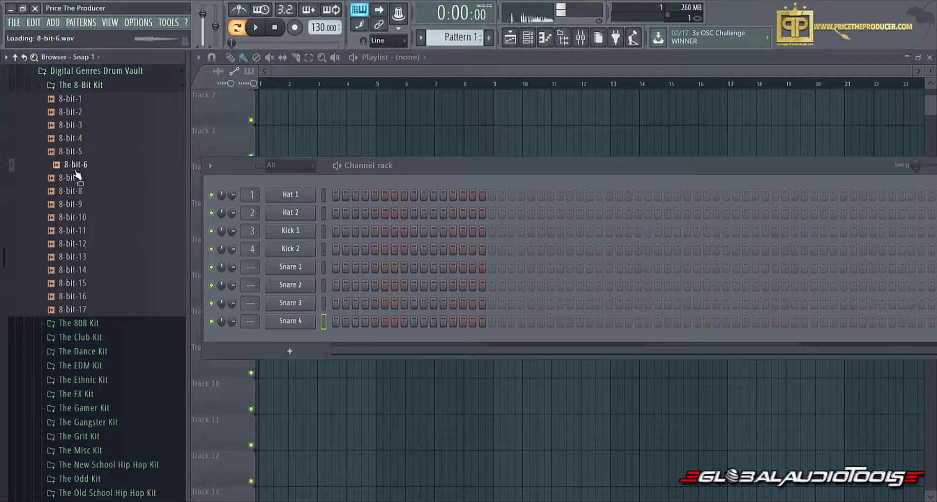
{"action": "key", "text": "Down"}
{"action": "key", "text": "Down"}
{"action": "key", "text": "Down"}
{"action": "key", "text": "Down"}
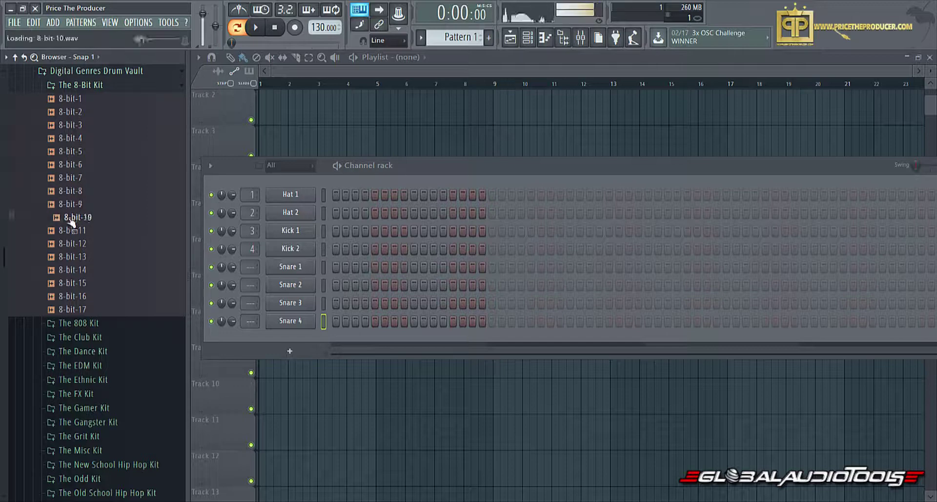
{"action": "key", "text": "Down"}
{"action": "key", "text": "Down"}
{"action": "key", "text": "Down"}
{"action": "key", "text": "Down"}
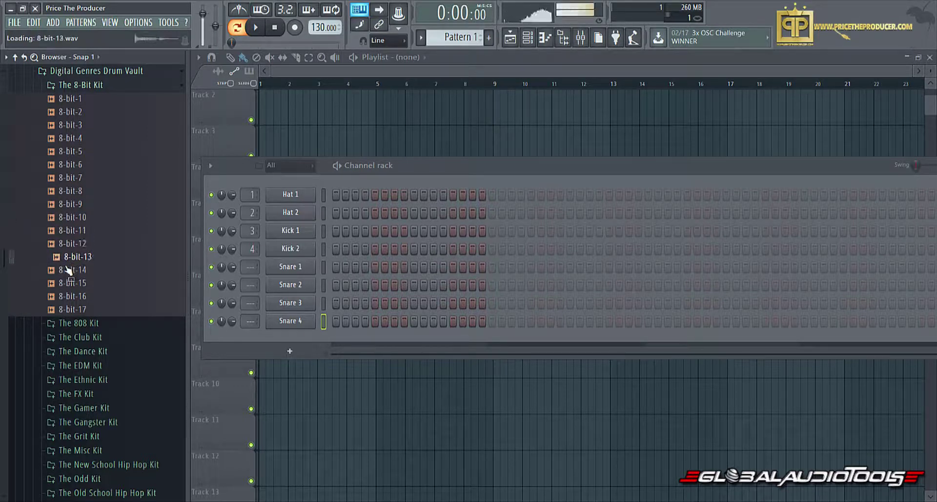
{"action": "key", "text": "Down"}
{"action": "key", "text": "Down"}
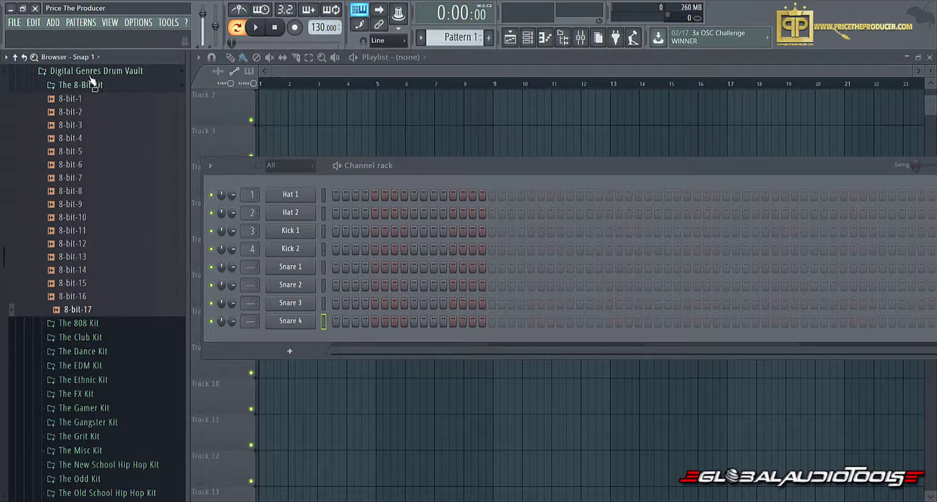
- Expand The 808 Kit and preview its samples from 808 Kit-1 through 808 Kit-10
{"action": "left_click", "coordinate": [74, 324]}
{"action": "key", "text": "Down"}
{"action": "key", "text": "Down"}
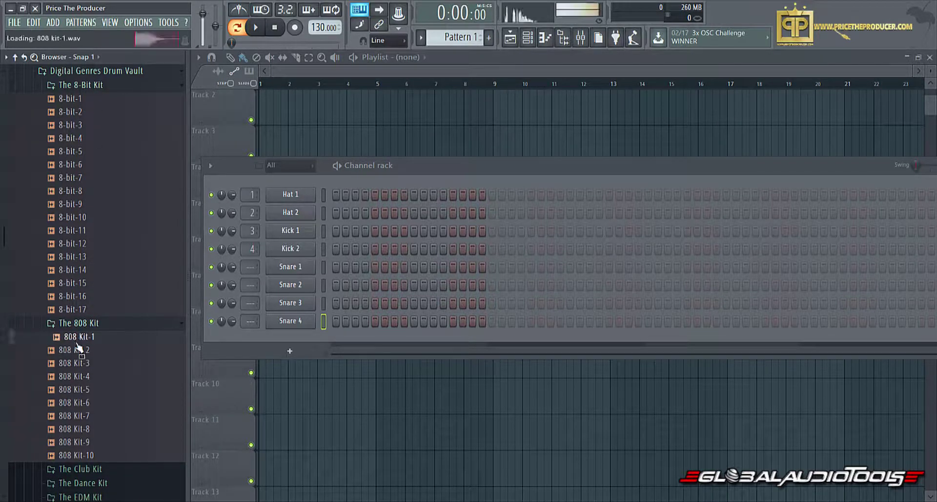
{"action": "key", "text": "Down"}
{"action": "key", "text": "Down"}
{"action": "key", "text": "Down"}
{"action": "key", "text": "Down"}
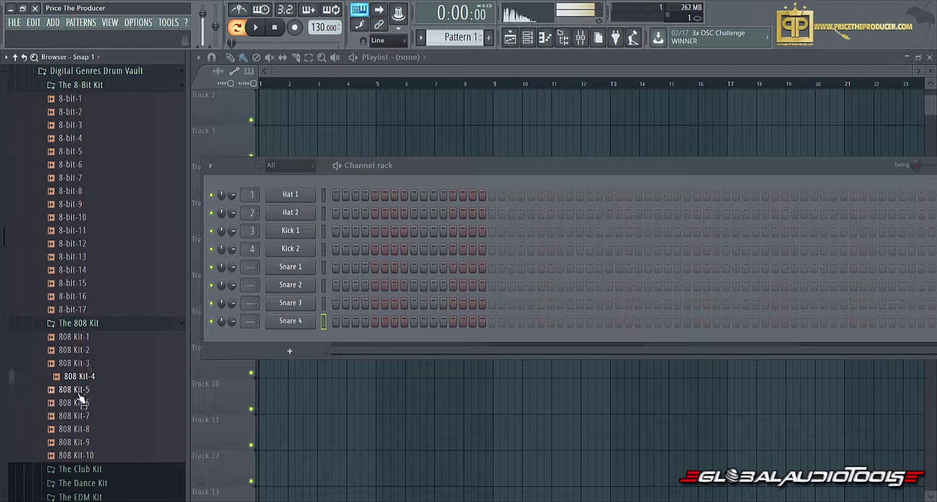
{"action": "key", "text": "Down"}
{"action": "key", "text": "Down"}
{"action": "key", "text": "Down"}
{"action": "key", "text": "Down"}
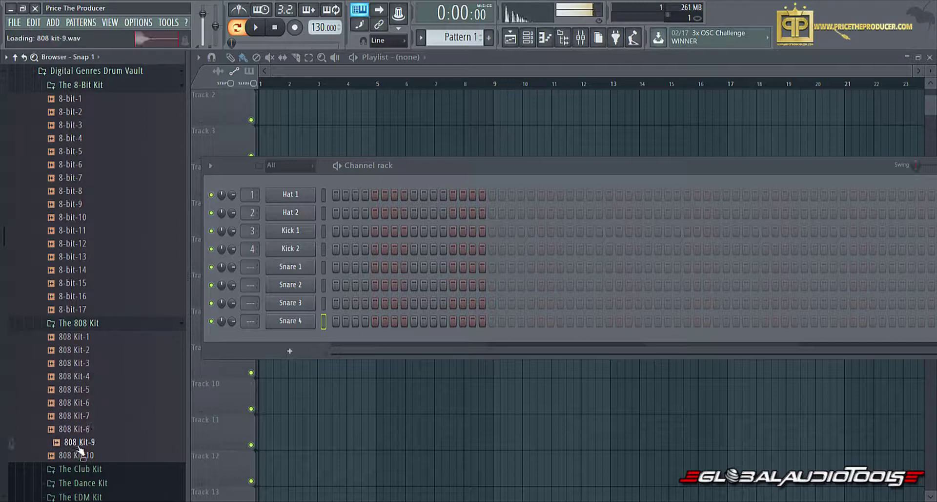
{"action": "scroll", "coordinate": [139, 349], "scroll_direction": "down", "scroll_amount": 4}
{"action": "scroll", "coordinate": [140, 348], "scroll_direction": "down", "scroll_amount": 3}
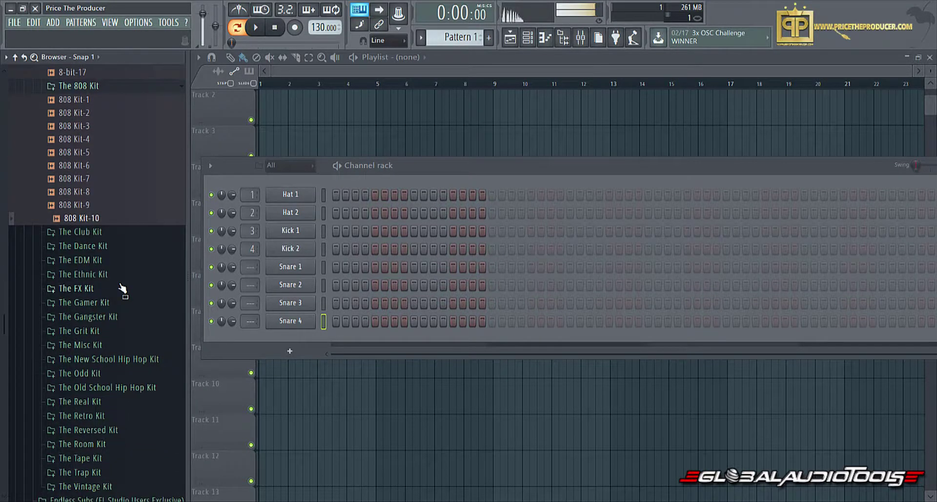
{"action": "scroll", "coordinate": [125, 291], "scroll_direction": "down", "scroll_amount": 4}
{"action": "scroll", "coordinate": [127, 291], "scroll_direction": "up", "scroll_amount": 4}
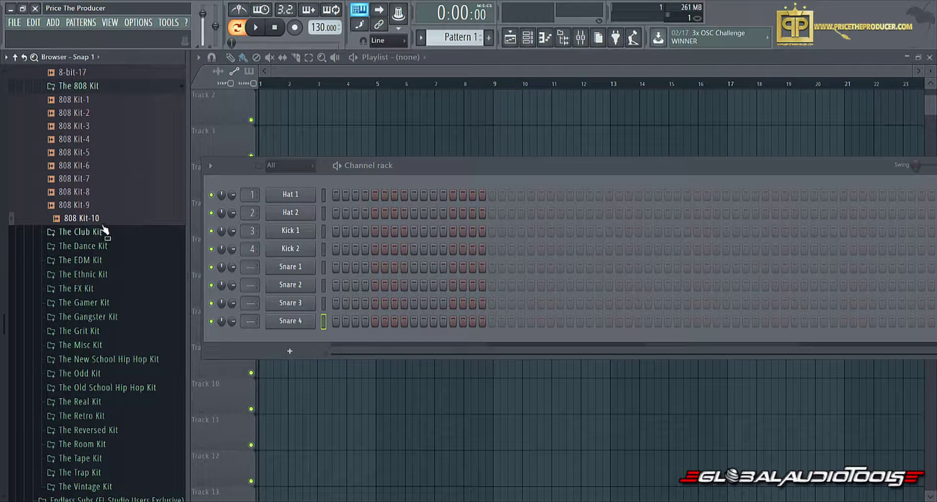
- Expand The Club Kit and preview Club Hat 1, Kicks 1–4, Perc 1 and Snares 1–3
{"action": "left_click", "coordinate": [97, 233]}
{"action": "scroll", "coordinate": [128, 227], "scroll_direction": "down", "scroll_amount": 2}
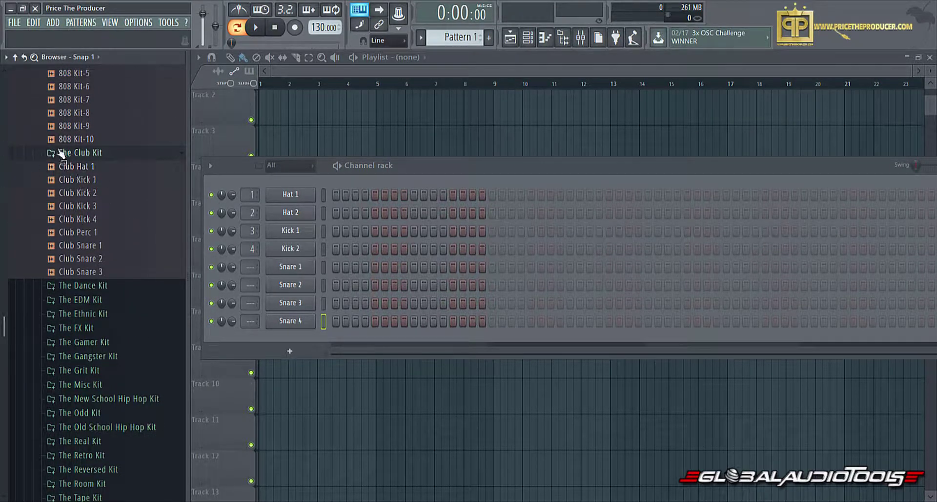
{"action": "left_click", "coordinate": [81, 170]}
{"action": "left_click", "coordinate": [86, 181]}
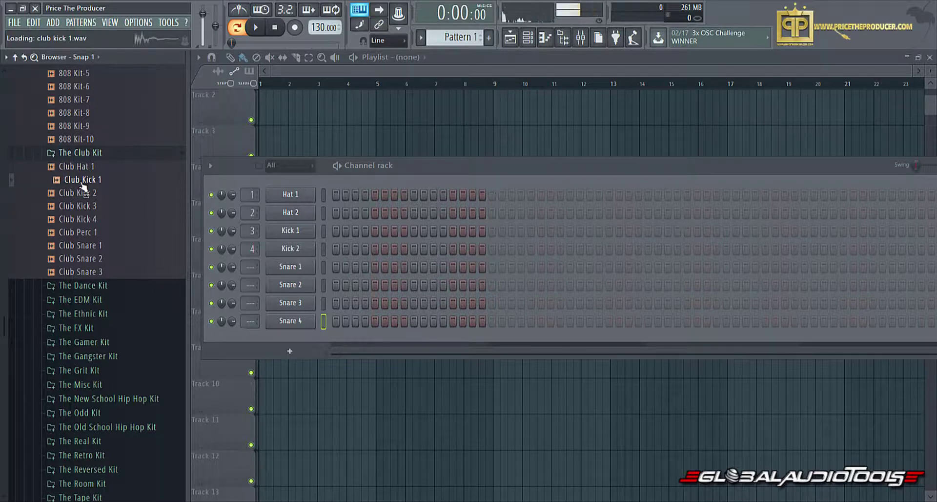
{"action": "left_click", "coordinate": [90, 193]}
{"action": "left_click", "coordinate": [93, 206]}
{"action": "left_click", "coordinate": [94, 219]}
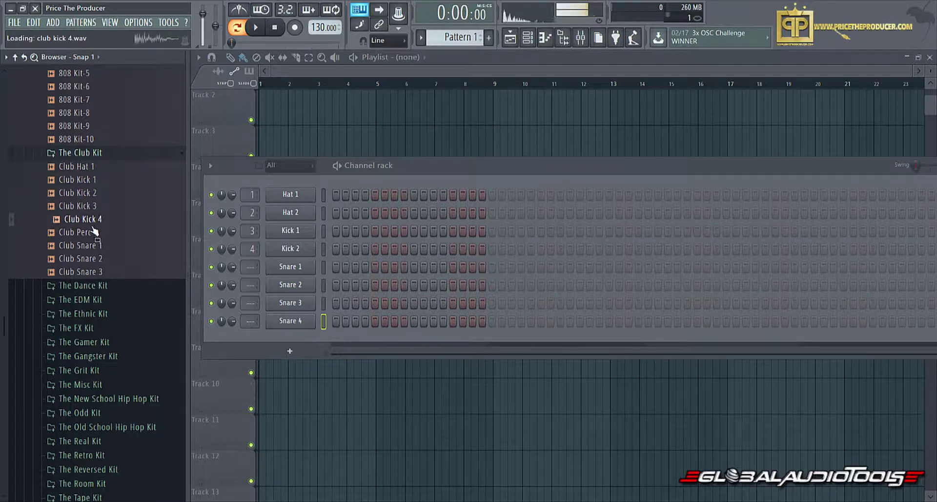
{"action": "left_click", "coordinate": [95, 232]}
{"action": "left_click", "coordinate": [94, 245]}
{"action": "left_click", "coordinate": [92, 258]}
{"action": "left_click", "coordinate": [95, 272]}
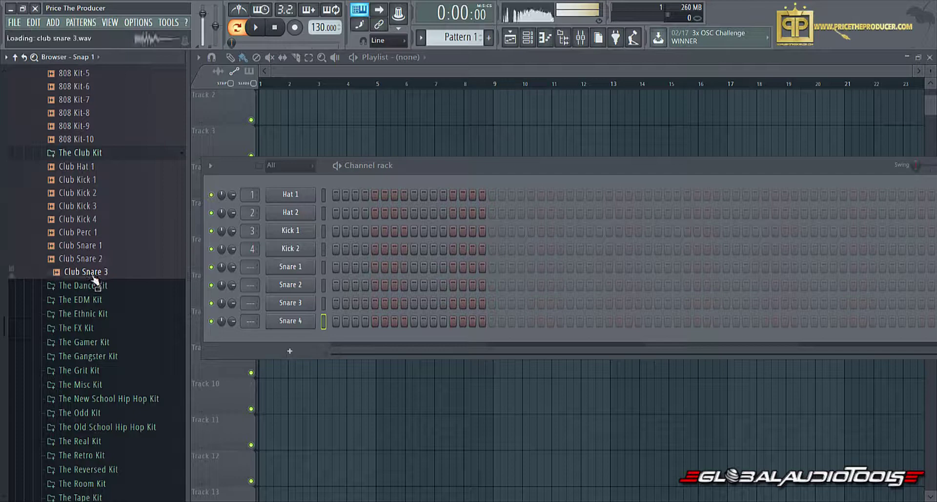
- Expand The Dance Kit and preview its Claps 1–2, Crashes 1–2, Hats 1–4 and Kicks 1–3
{"action": "scroll", "coordinate": [95, 274], "scroll_direction": "down", "scroll_amount": 4}
{"action": "left_click", "coordinate": [91, 128]}
{"action": "left_click", "coordinate": [92, 141]}
{"action": "left_click", "coordinate": [93, 155]}
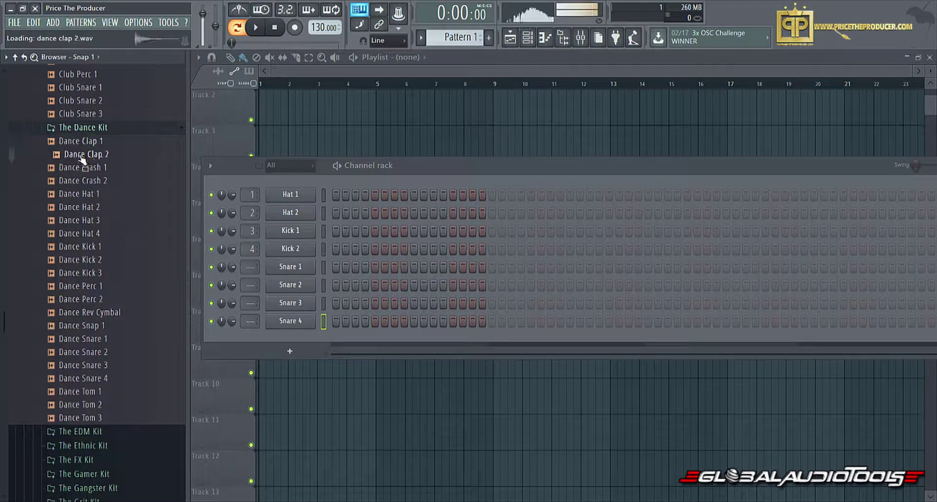
{"action": "left_click", "coordinate": [93, 167]}
{"action": "left_click", "coordinate": [89, 180]}
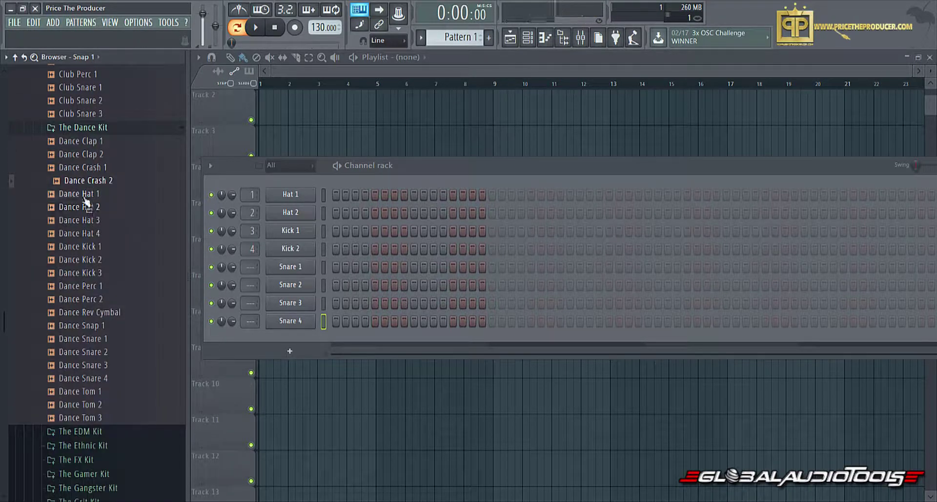
{"action": "left_click", "coordinate": [89, 194]}
{"action": "left_click", "coordinate": [88, 207]}
{"action": "left_click", "coordinate": [86, 221]}
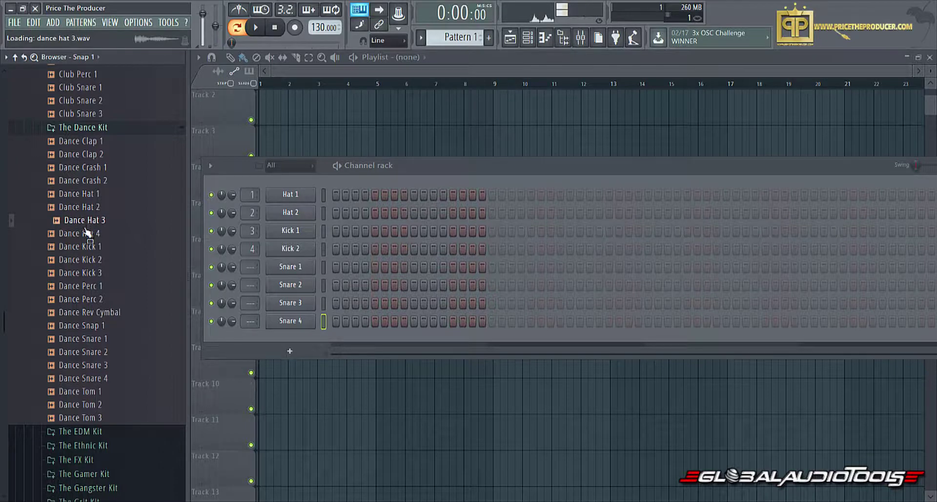
{"action": "left_click", "coordinate": [86, 234]}
{"action": "left_click", "coordinate": [85, 246]}
{"action": "left_click", "coordinate": [84, 260]}
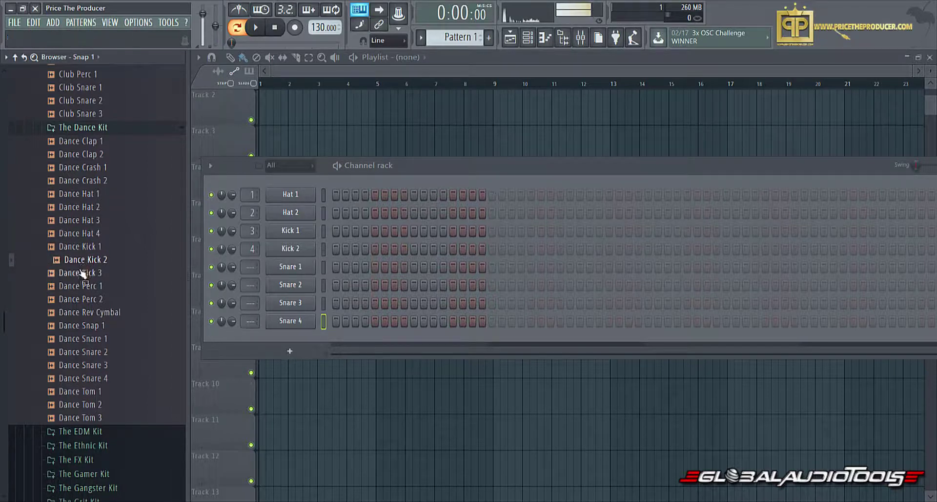
{"action": "left_click", "coordinate": [83, 273]}
- Preview Dance Perc 1–2, Rev Cymbal, Snap 1, Snares 1–4 and Toms 1–3
{"action": "left_click", "coordinate": [82, 286]}
{"action": "left_click", "coordinate": [81, 299]}
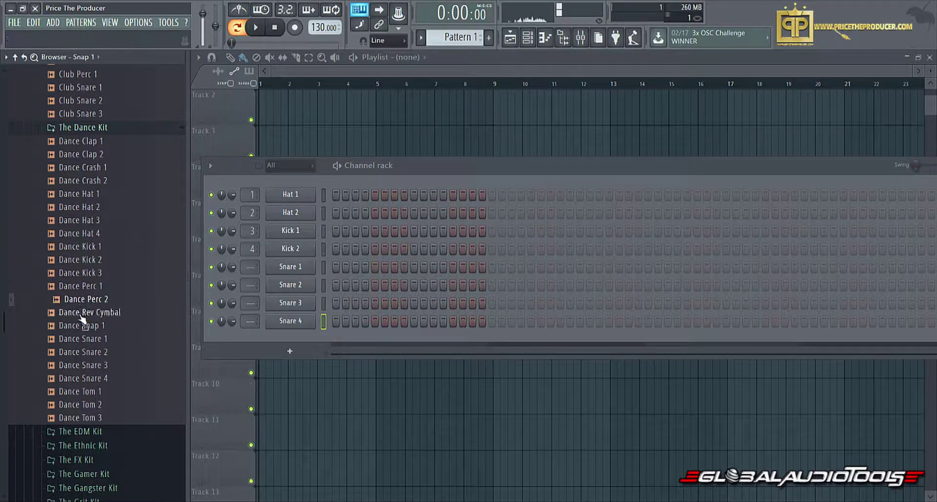
{"action": "left_click", "coordinate": [82, 312]}
{"action": "left_click", "coordinate": [83, 326]}
{"action": "left_click", "coordinate": [82, 339]}
{"action": "left_click", "coordinate": [81, 352]}
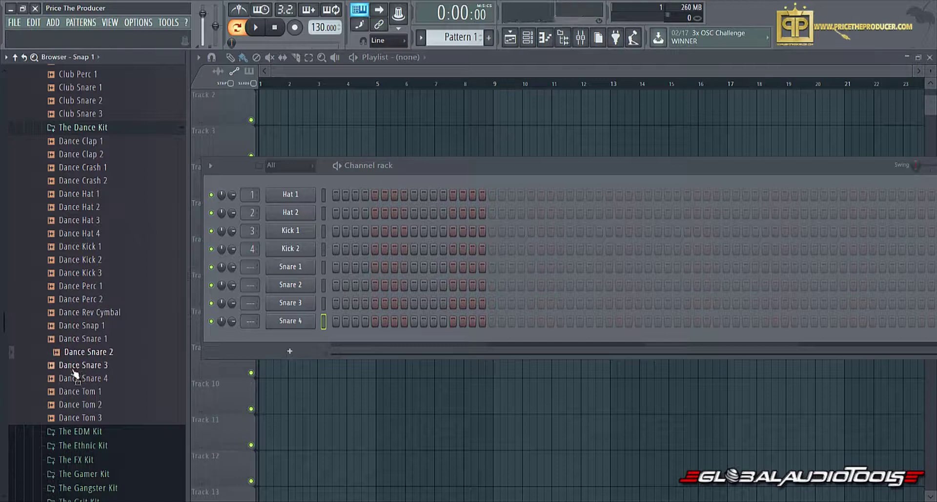
{"action": "left_click", "coordinate": [79, 366]}
{"action": "left_click", "coordinate": [75, 379]}
{"action": "left_click", "coordinate": [74, 391]}
{"action": "left_click", "coordinate": [75, 404]}
{"action": "left_click", "coordinate": [76, 417]}
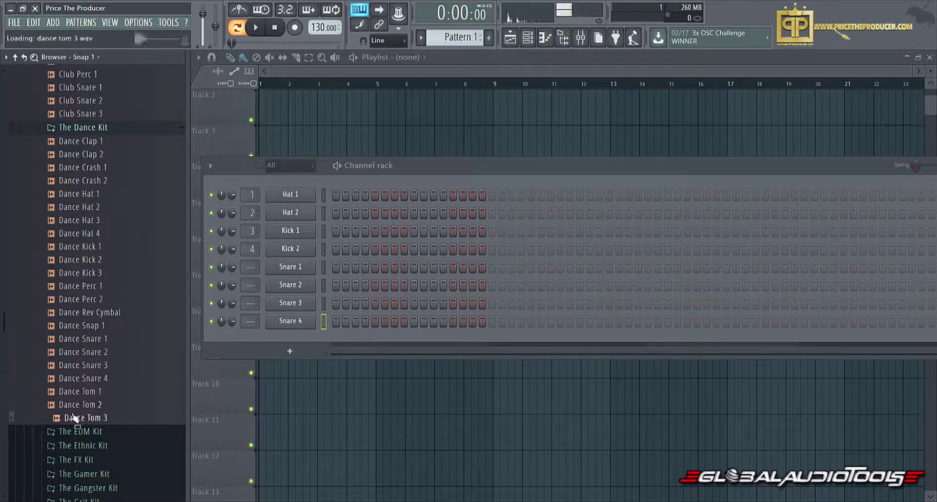
- Fold The Dance Kit, expand The EDM Kit and preview EDM Crash and Kicks 1–5
{"action": "left_click", "coordinate": [103, 128]}
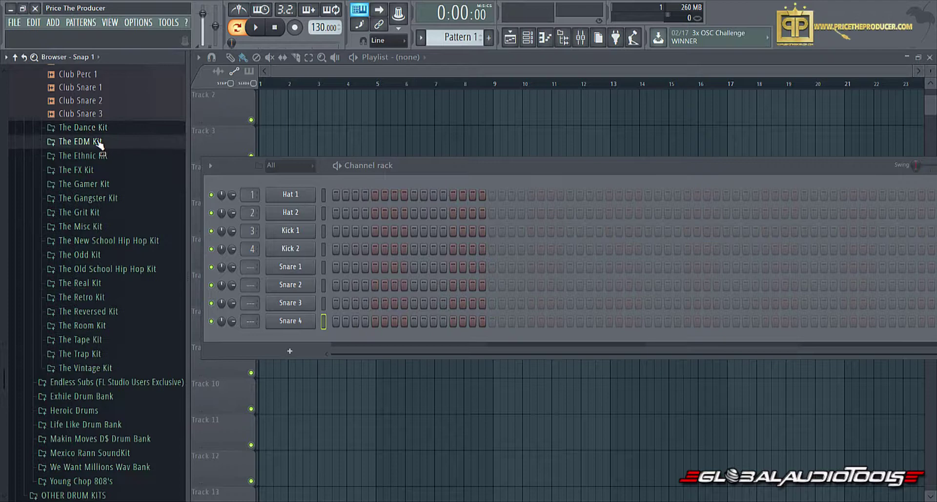
{"action": "left_click", "coordinate": [98, 141]}
{"action": "left_click", "coordinate": [96, 155]}
{"action": "left_click", "coordinate": [91, 168]}
{"action": "left_click", "coordinate": [92, 182]}
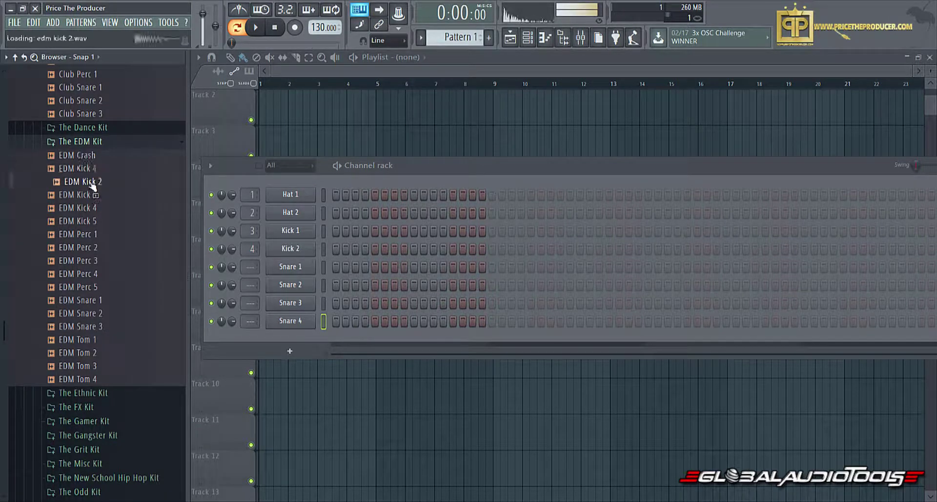
{"action": "left_click", "coordinate": [93, 195]}
{"action": "left_click", "coordinate": [94, 207]}
{"action": "left_click", "coordinate": [95, 221]}
- Preview EDM Percs 1–5, Snares 1–2 and two EDM tom samples
{"action": "left_click", "coordinate": [95, 234]}
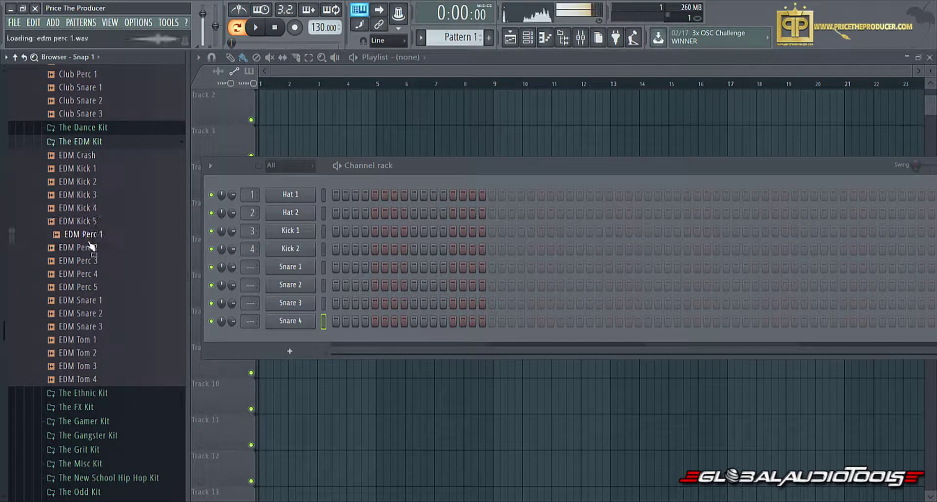
{"action": "left_click", "coordinate": [95, 247]}
{"action": "left_click", "coordinate": [96, 260]}
{"action": "left_click", "coordinate": [95, 273]}
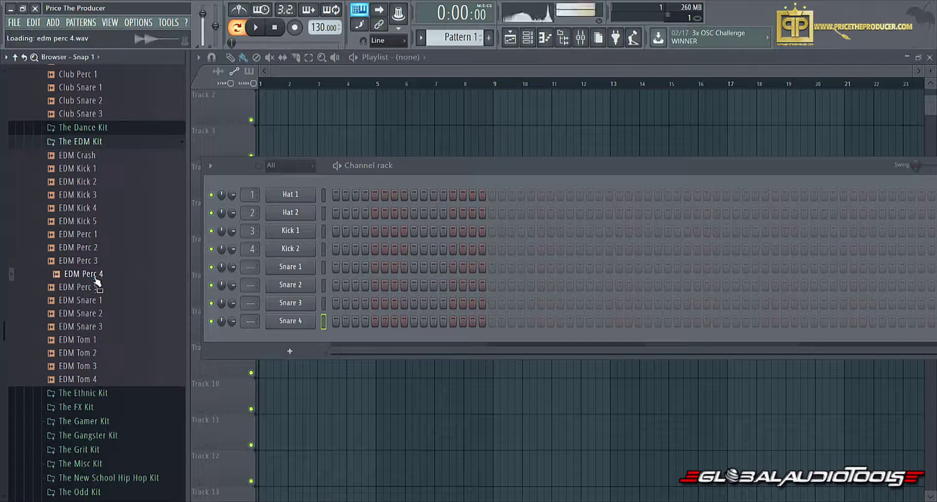
{"action": "left_click", "coordinate": [96, 286]}
{"action": "left_click", "coordinate": [96, 300]}
{"action": "left_click", "coordinate": [93, 313]}
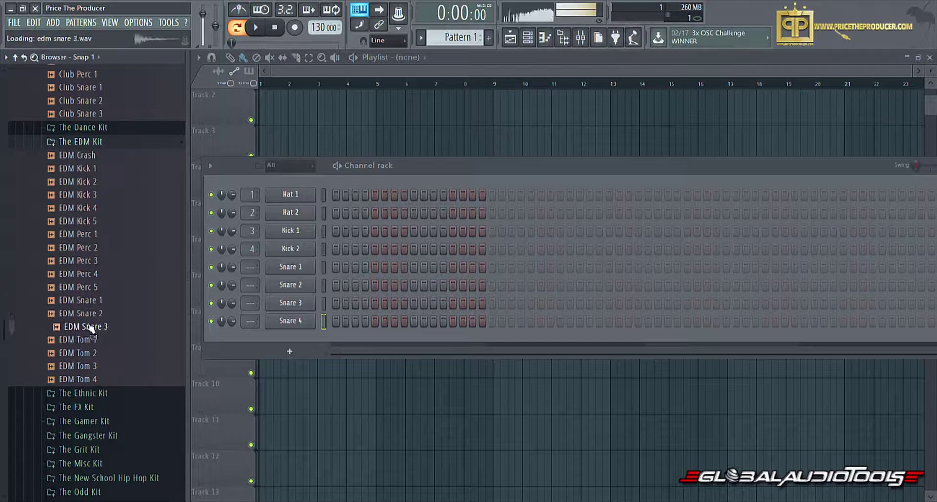
{"action": "left_click", "coordinate": [81, 339]}
{"action": "left_click", "coordinate": [85, 352]}
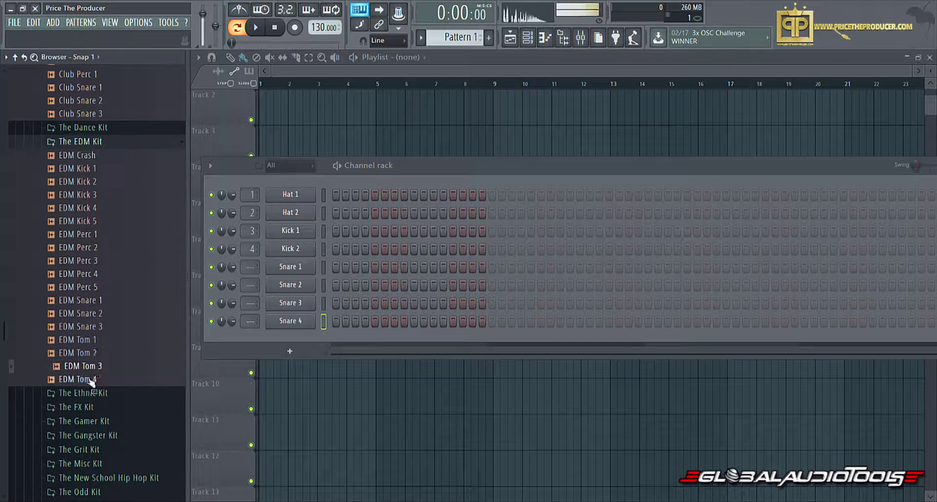
- Fold The EDM Kit, expand The Ethnic Kit and preview Bell Tamb and Congas 1–4
{"action": "left_click", "coordinate": [97, 141]}
{"action": "left_click", "coordinate": [90, 156]}
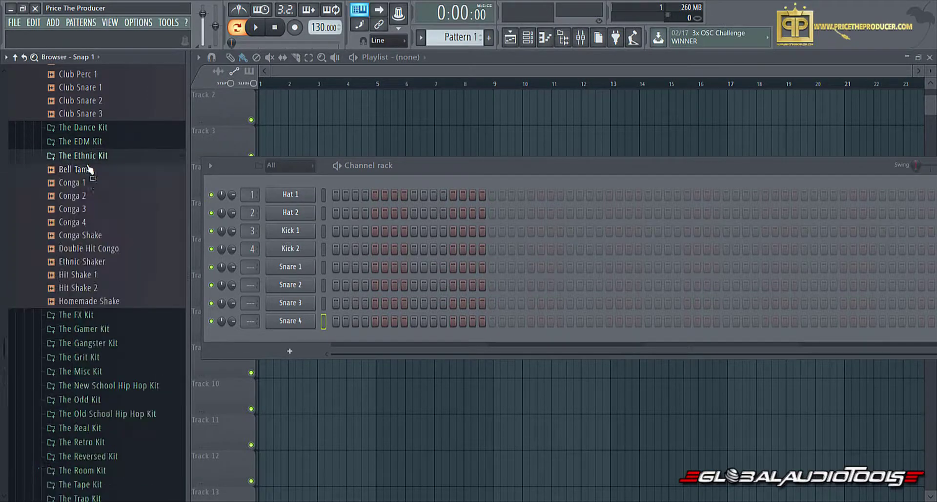
{"action": "left_click", "coordinate": [90, 169]}
{"action": "left_click", "coordinate": [83, 184]}
{"action": "left_click", "coordinate": [84, 196]}
{"action": "left_click", "coordinate": [82, 210]}
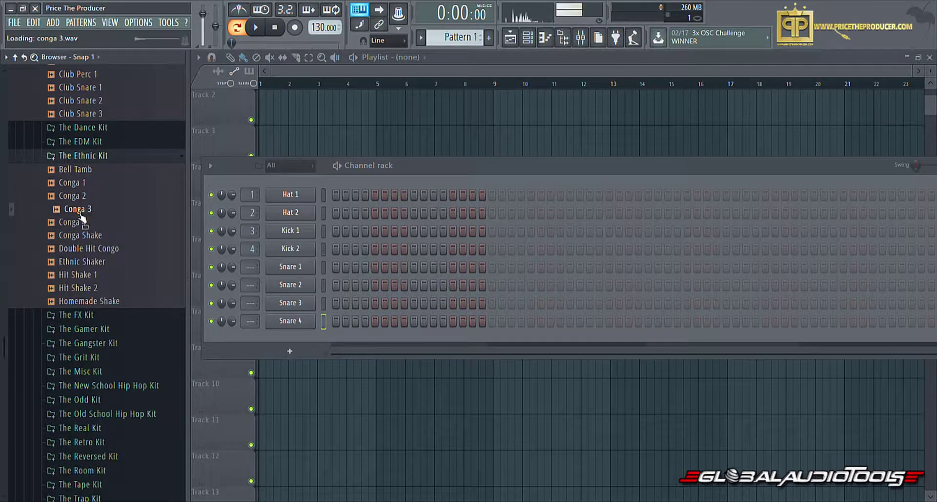
{"action": "left_click", "coordinate": [80, 223]}
{"action": "left_click", "coordinate": [79, 236]}
{"action": "left_click", "coordinate": [78, 249]}
- Preview the Ethnic shakers, recheck the congas and Bell Tamb, then collapse The Ethnic Kit
{"action": "left_click", "coordinate": [78, 262]}
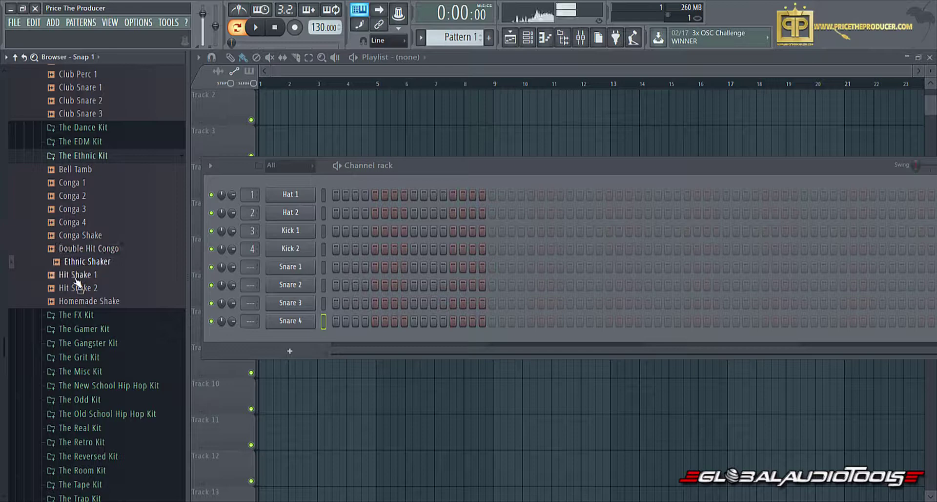
{"action": "left_click", "coordinate": [77, 275]}
{"action": "left_click", "coordinate": [79, 288]}
{"action": "left_click", "coordinate": [83, 301]}
{"action": "left_click", "coordinate": [128, 221]}
{"action": "left_click", "coordinate": [90, 184]}
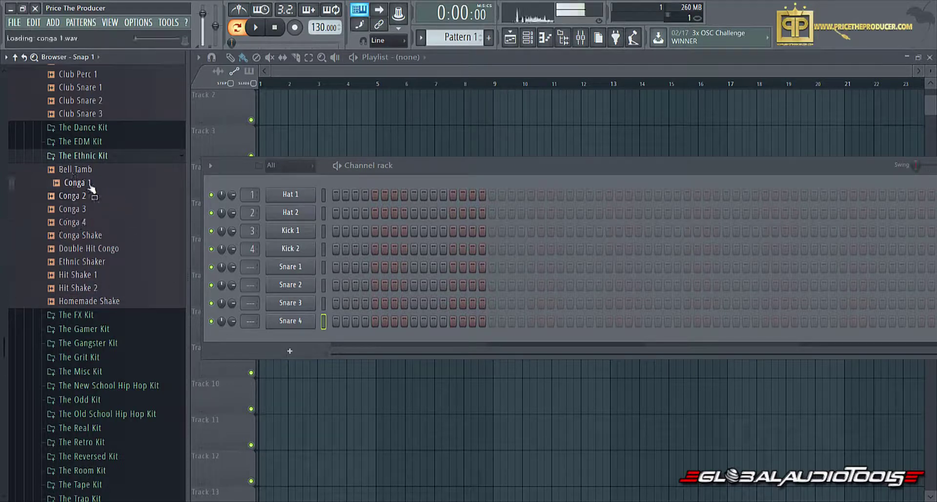
{"action": "left_click", "coordinate": [93, 172]}
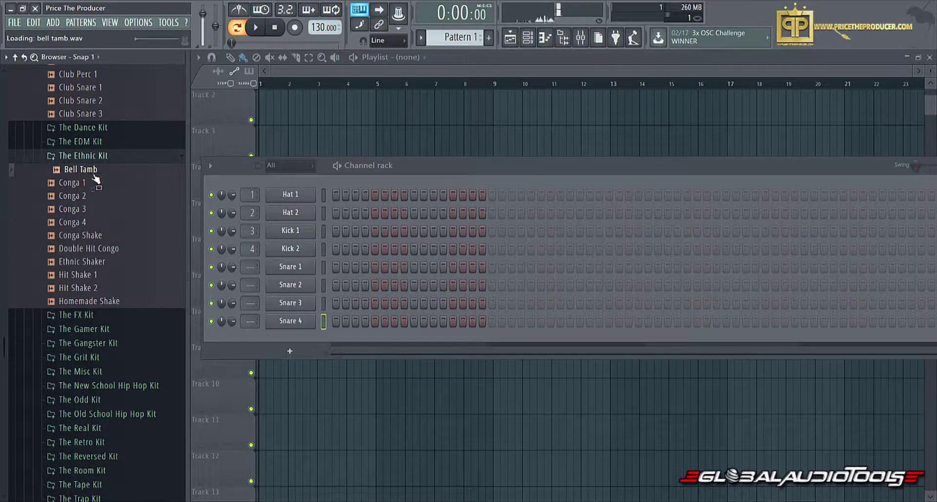
{"action": "left_click", "coordinate": [115, 157]}
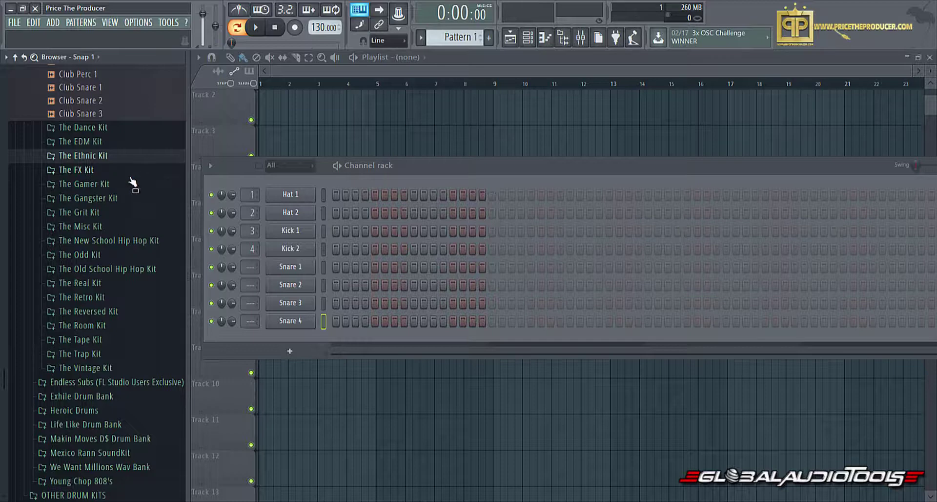
- Expand The FX Kit, preview FX Kicks 1–2, Percs 1–2 and Snare 1, then collapse it
{"action": "left_click", "coordinate": [109, 171]}
{"action": "left_click", "coordinate": [100, 185]}
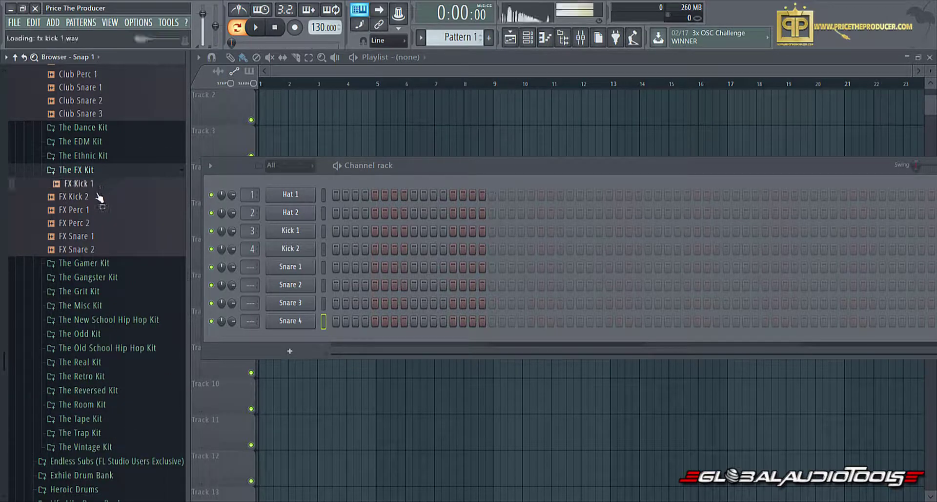
{"action": "left_click", "coordinate": [89, 198]}
{"action": "left_click", "coordinate": [89, 211]}
{"action": "left_click", "coordinate": [89, 223]}
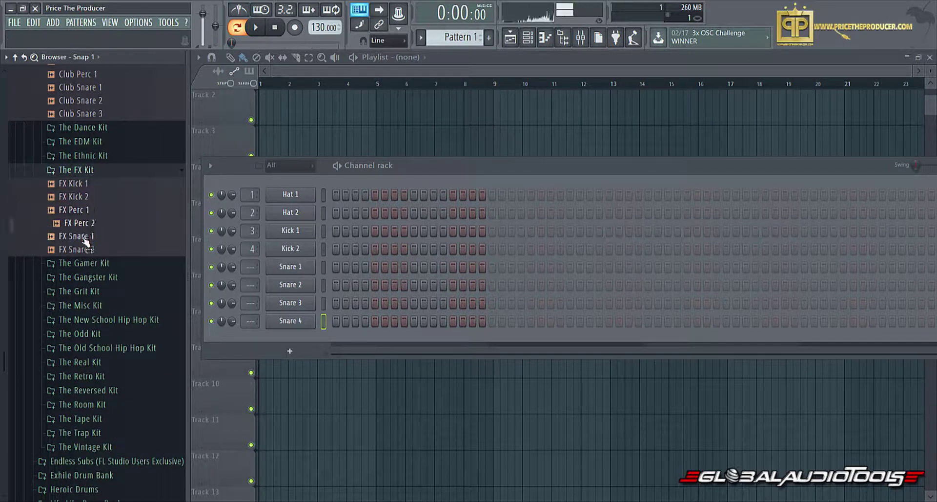
{"action": "left_click", "coordinate": [90, 235]}
{"action": "left_click", "coordinate": [89, 223]}
{"action": "left_click", "coordinate": [89, 210]}
{"action": "left_click", "coordinate": [89, 197]}
{"action": "left_click", "coordinate": [88, 185]}
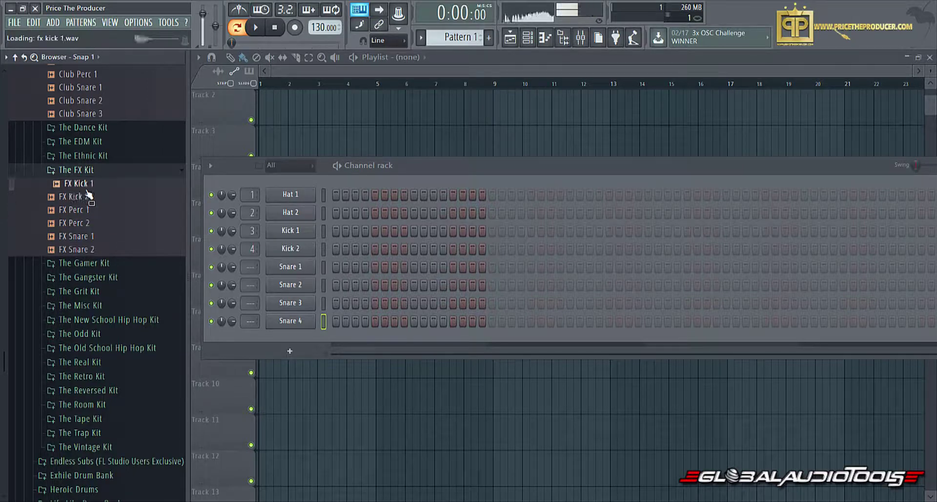
{"action": "left_click", "coordinate": [88, 172]}
- Expand The Gamer Kit and preview Gamer FX 1 and Gamer FX 2
{"action": "left_click", "coordinate": [87, 185]}
{"action": "left_click", "coordinate": [90, 198]}
{"action": "left_click", "coordinate": [88, 211]}
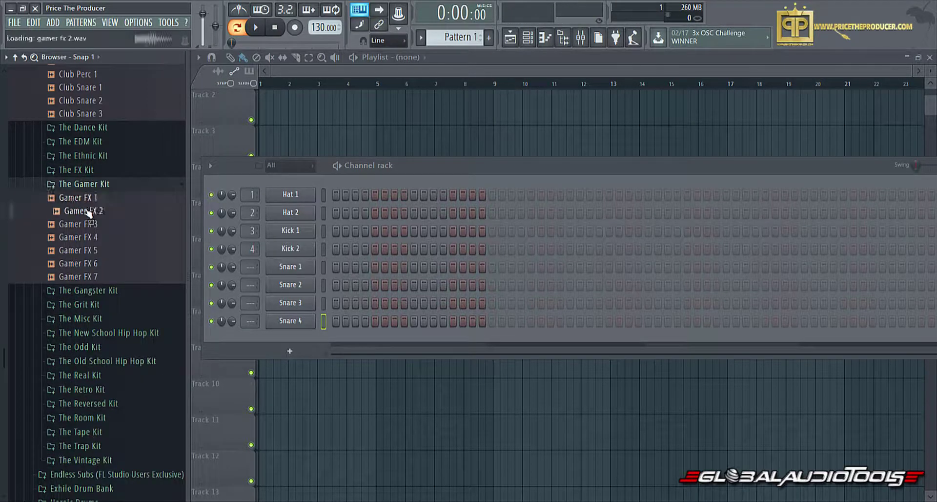
- Preview Gamer FX 3 through Gamer FX 7, then collapse The Gamer Kit
{"action": "left_click", "coordinate": [88, 223]}
{"action": "left_click", "coordinate": [88, 236]}
{"action": "left_click", "coordinate": [89, 250]}
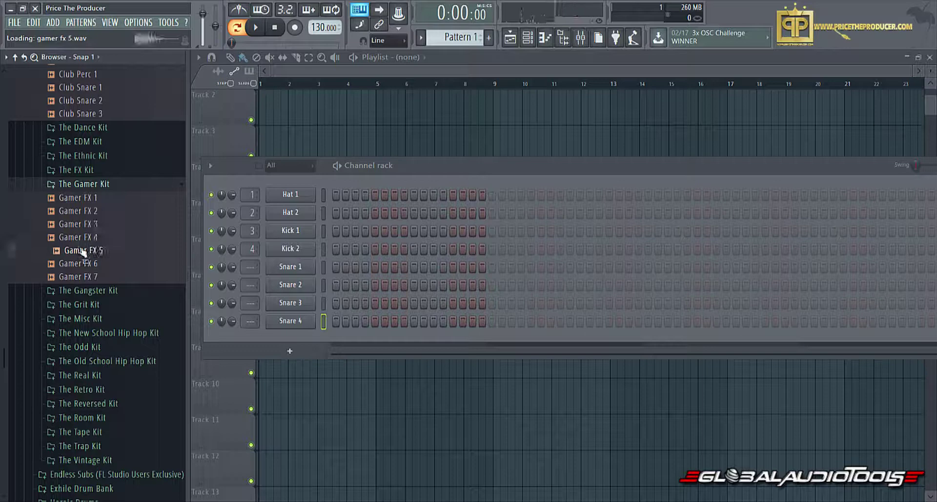
{"action": "left_click", "coordinate": [88, 263]}
{"action": "left_click", "coordinate": [86, 276]}
{"action": "left_click", "coordinate": [83, 184]}
- Expand The Gangster Kit and preview Gangster 808, Cymbal, Hi Hat 1, Kicks 1–3 and Perc 1
{"action": "left_click", "coordinate": [84, 198]}
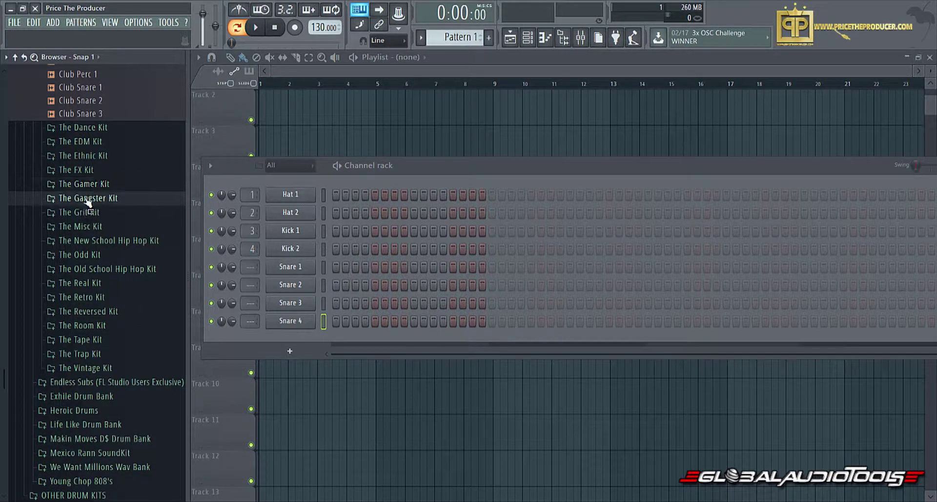
{"action": "left_click", "coordinate": [89, 213]}
{"action": "left_click", "coordinate": [90, 227]}
{"action": "left_click", "coordinate": [95, 239]}
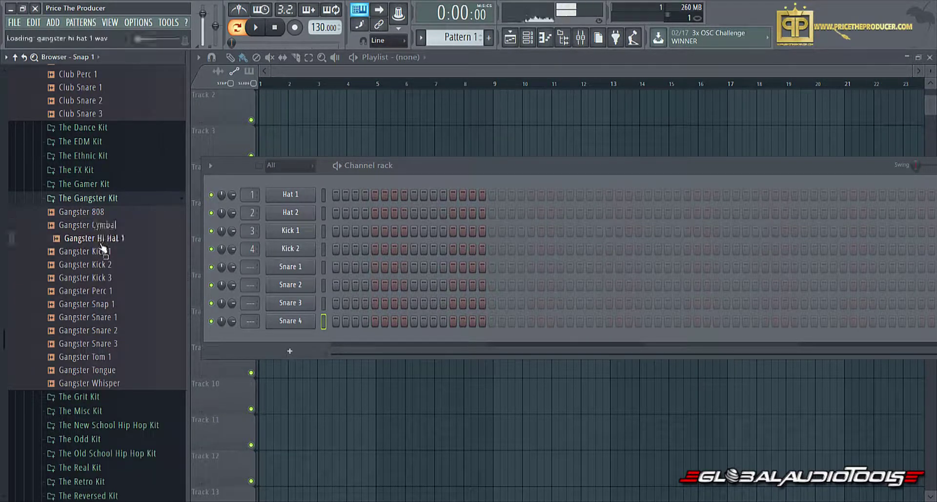
{"action": "left_click", "coordinate": [100, 252]}
{"action": "left_click", "coordinate": [104, 265]}
{"action": "left_click", "coordinate": [106, 277]}
{"action": "left_click", "coordinate": [106, 291]}
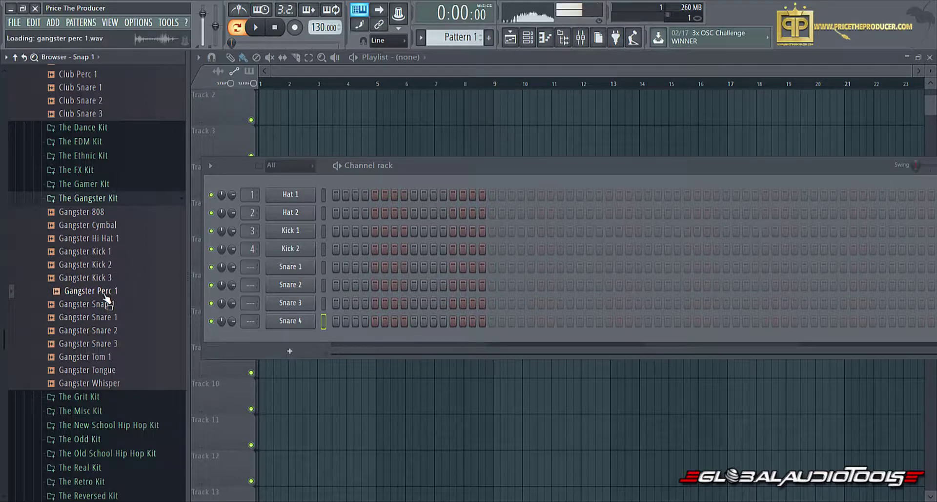
- Preview Gangster Snap 1, Snares 1–3, Tom 1, Tongue, Whisper and 808, then collapse the kit
{"action": "left_click", "coordinate": [107, 304]}
{"action": "left_click", "coordinate": [107, 318]}
{"action": "left_click", "coordinate": [105, 332]}
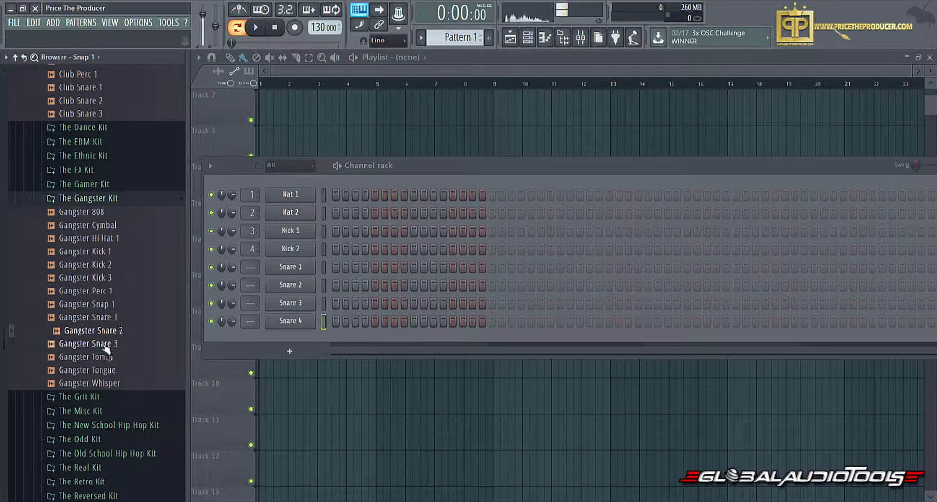
{"action": "left_click", "coordinate": [104, 344]}
{"action": "left_click", "coordinate": [104, 358]}
{"action": "left_click", "coordinate": [103, 370]}
{"action": "left_click", "coordinate": [103, 383]}
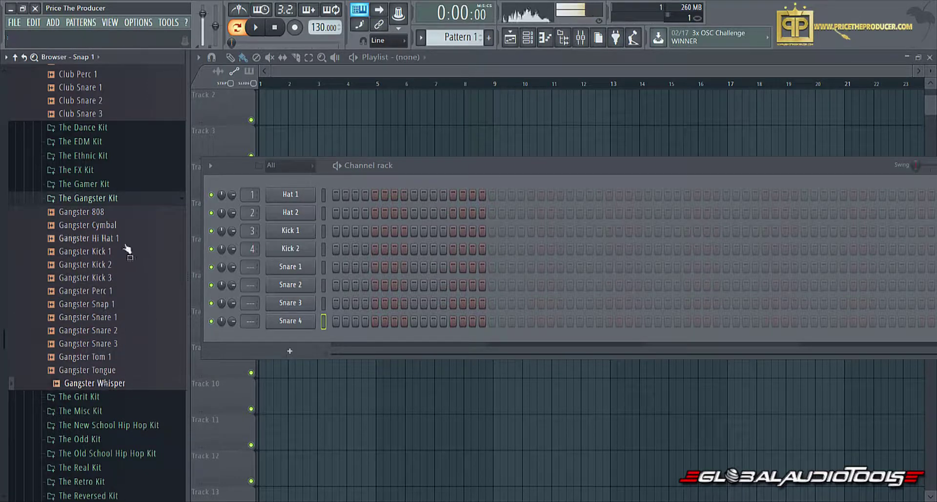
{"action": "left_click", "coordinate": [108, 212]}
{"action": "left_click", "coordinate": [93, 198]}
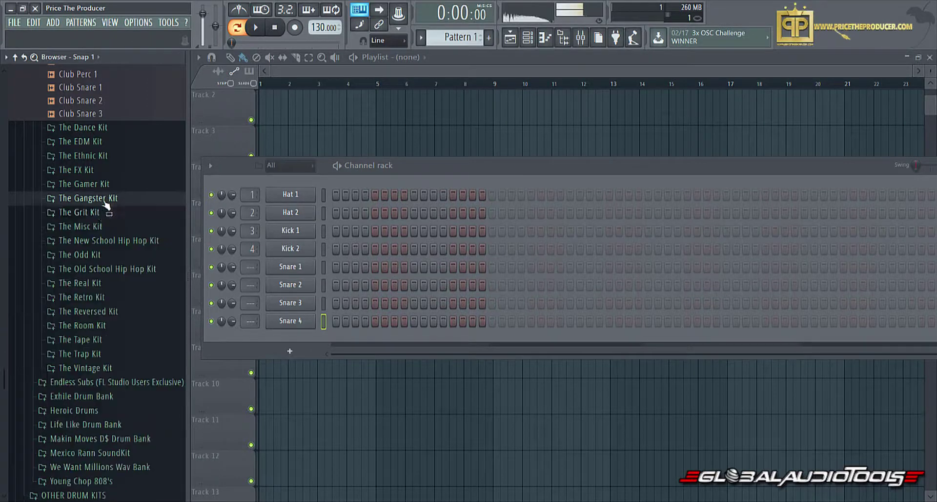
- Expand The Grit Kit and preview Grit 808, Crash, Cymbal, Hats 1–2 and Kicks 1–2
{"action": "left_click", "coordinate": [98, 213]}
{"action": "left_click", "coordinate": [93, 226]}
{"action": "left_click", "coordinate": [93, 240]}
{"action": "left_click", "coordinate": [90, 254]}
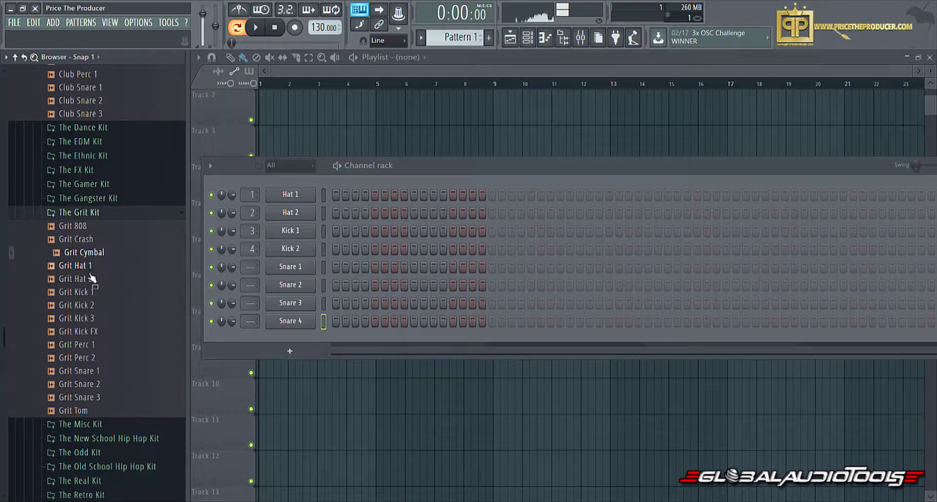
{"action": "left_click", "coordinate": [83, 266]}
{"action": "left_click", "coordinate": [82, 279]}
{"action": "left_click", "coordinate": [83, 307]}
{"action": "left_click", "coordinate": [82, 293]}
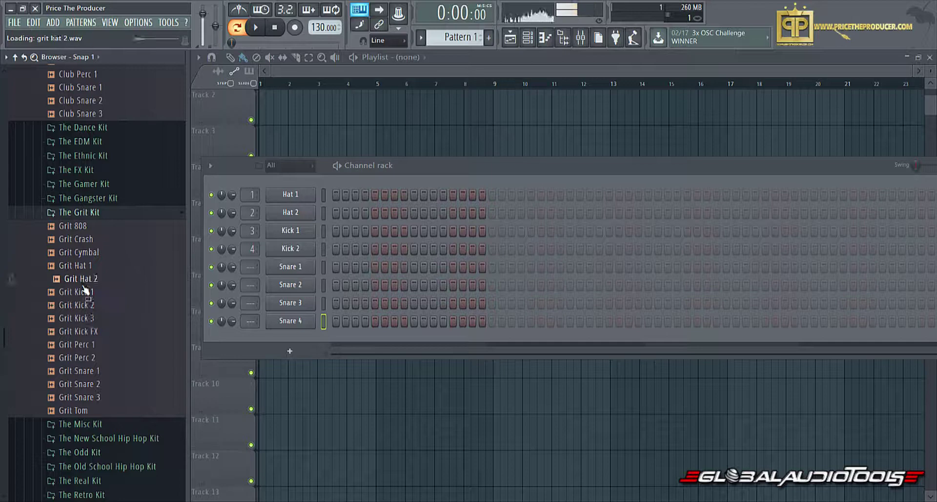
- Preview Grit Kick 3, Kick FX, Percs 1–2 and the snares through Grit Tom
{"action": "left_click", "coordinate": [82, 320]}
{"action": "left_click", "coordinate": [82, 334]}
{"action": "left_click", "coordinate": [83, 346]}
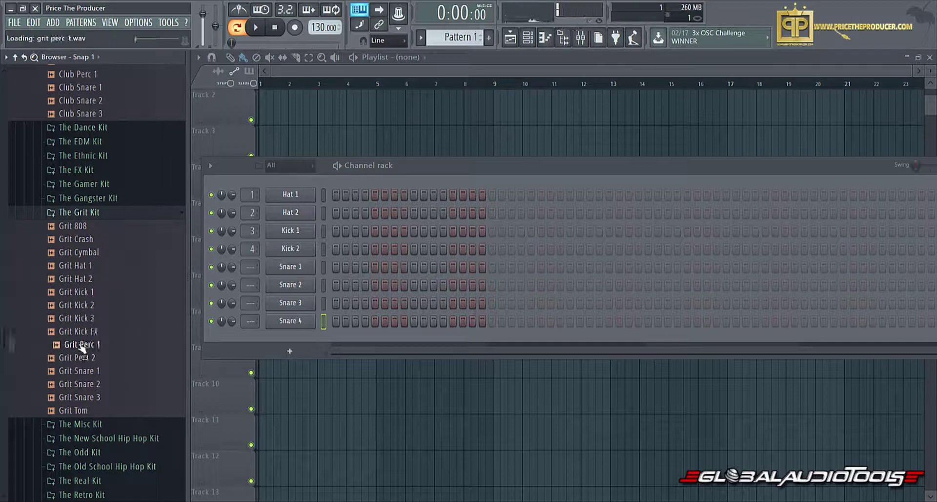
{"action": "left_click", "coordinate": [81, 358]}
{"action": "left_click", "coordinate": [83, 372]}
{"action": "key", "text": "Up"}
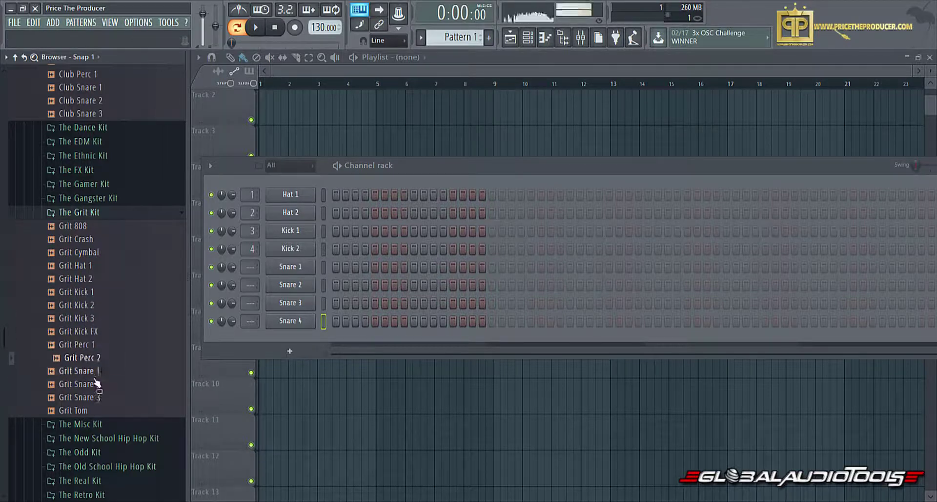
{"action": "key", "text": "Down"}
{"action": "key", "text": "Down"}
{"action": "key", "text": "Down"}
{"action": "key", "text": "Down"}
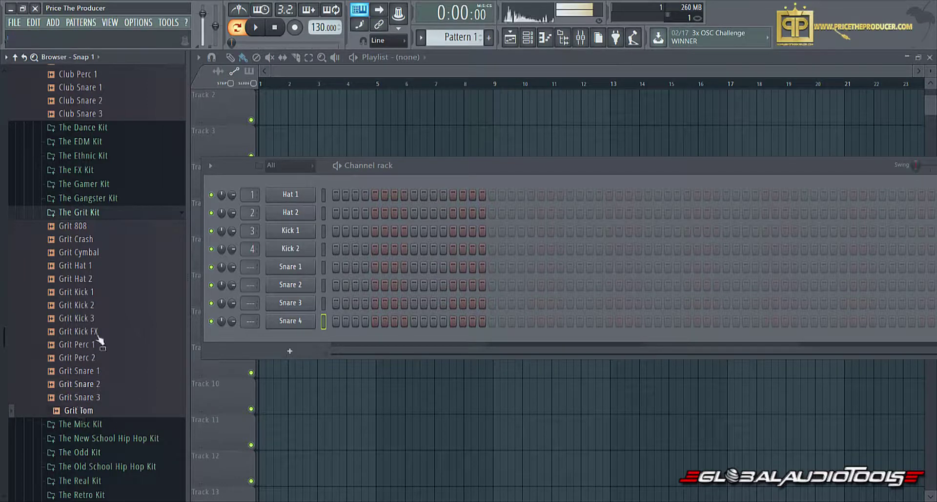
- Collapse The Grit Kit, preview The Misc Kit samples Misc 1 through Misc 13, then fold it
{"action": "key", "text": "Down"}
{"action": "key", "text": "Right"}
{"action": "key", "text": "Down"}
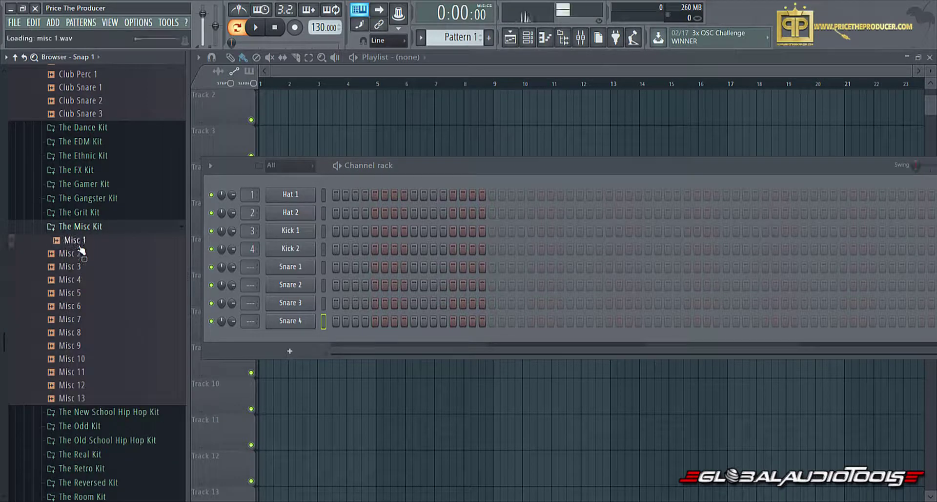
{"action": "key", "text": "Down"}
{"action": "left_click", "coordinate": [73, 266]}
{"action": "left_click", "coordinate": [74, 279]}
{"action": "left_click", "coordinate": [73, 293]}
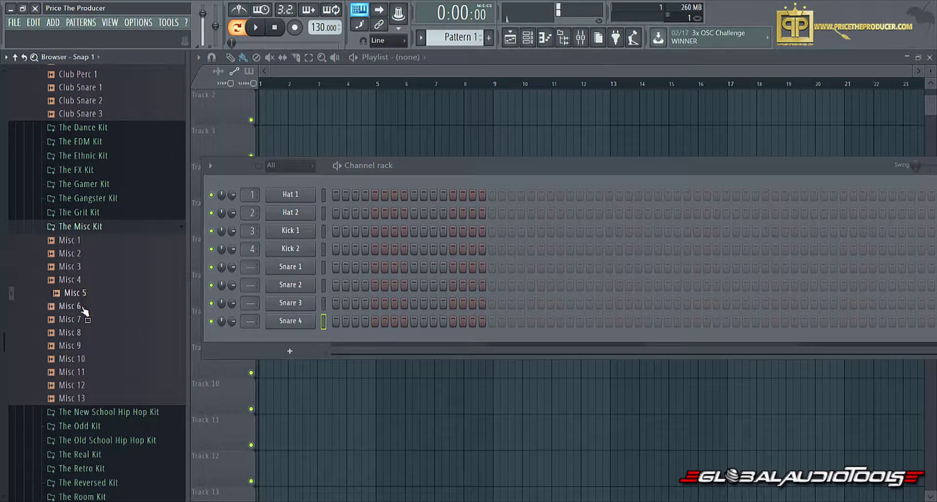
{"action": "left_click", "coordinate": [74, 306]}
{"action": "left_click", "coordinate": [76, 319]}
{"action": "left_click", "coordinate": [78, 332]}
{"action": "left_click", "coordinate": [79, 345]}
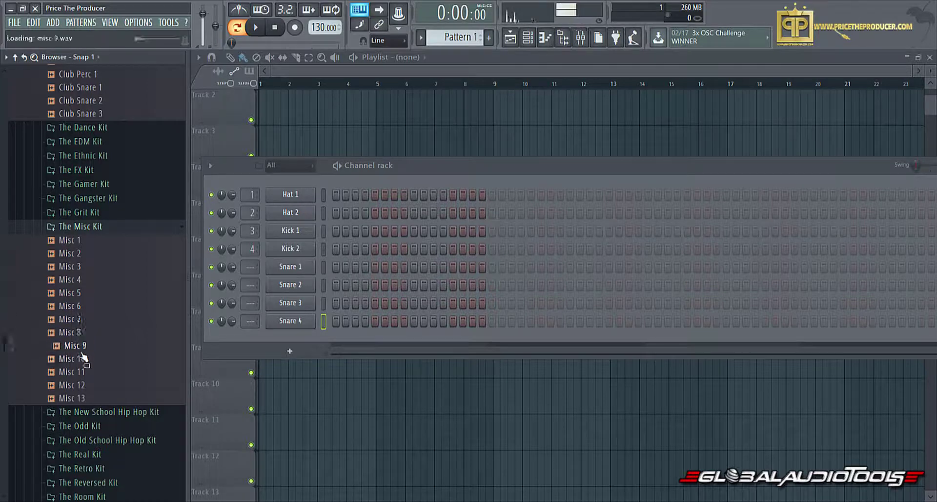
{"action": "left_click", "coordinate": [81, 359]}
{"action": "left_click", "coordinate": [83, 372]}
{"action": "left_click", "coordinate": [76, 386]}
{"action": "left_click", "coordinate": [76, 399]}
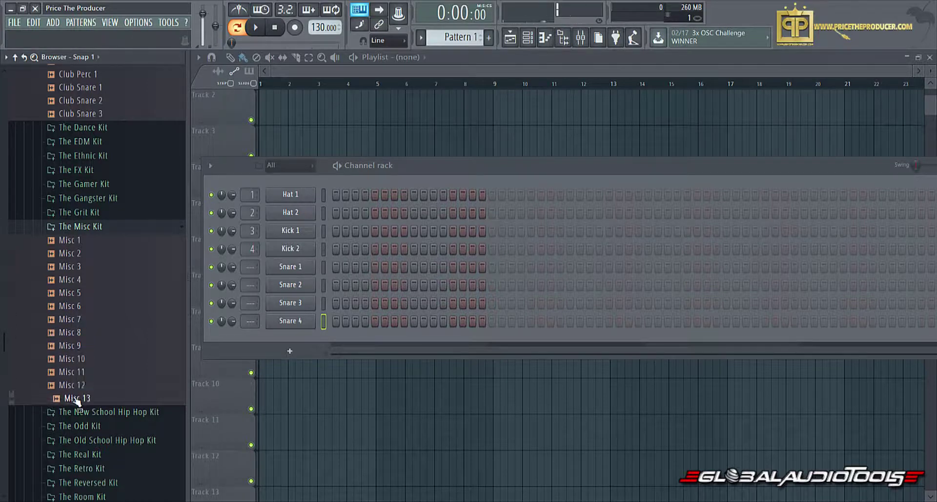
{"action": "left_click", "coordinate": [78, 227]}
- Audition The New School Hip Hop Kit, from Hip Hop Chimes to Hip Hop Tom 2, then collapse it
{"action": "left_click", "coordinate": [81, 240]}
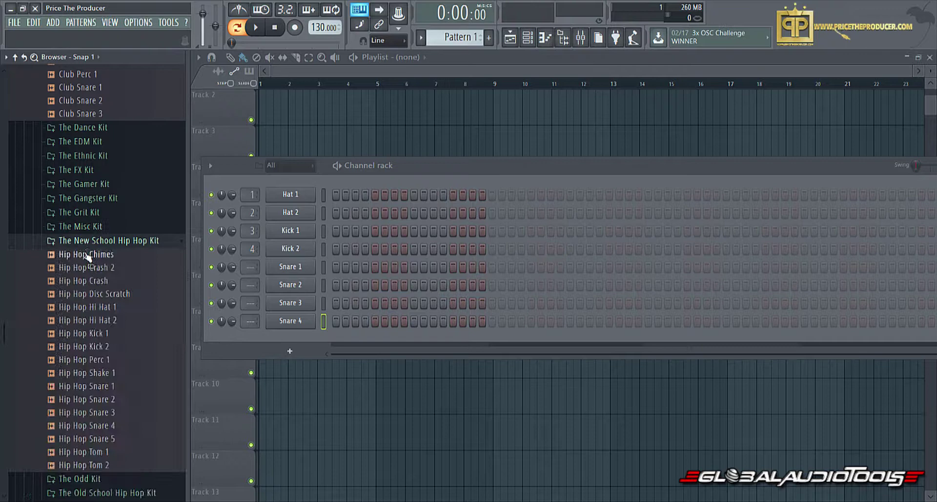
{"action": "left_click", "coordinate": [86, 254]}
{"action": "left_click", "coordinate": [85, 268]}
{"action": "left_click", "coordinate": [87, 281]}
{"action": "left_click", "coordinate": [89, 294]}
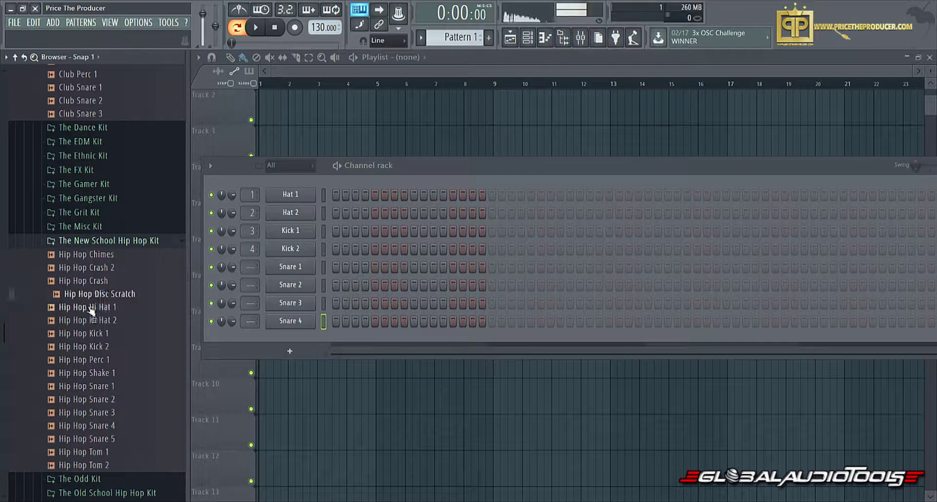
{"action": "left_click", "coordinate": [91, 308]}
{"action": "left_click", "coordinate": [91, 321]}
{"action": "left_click", "coordinate": [92, 334]}
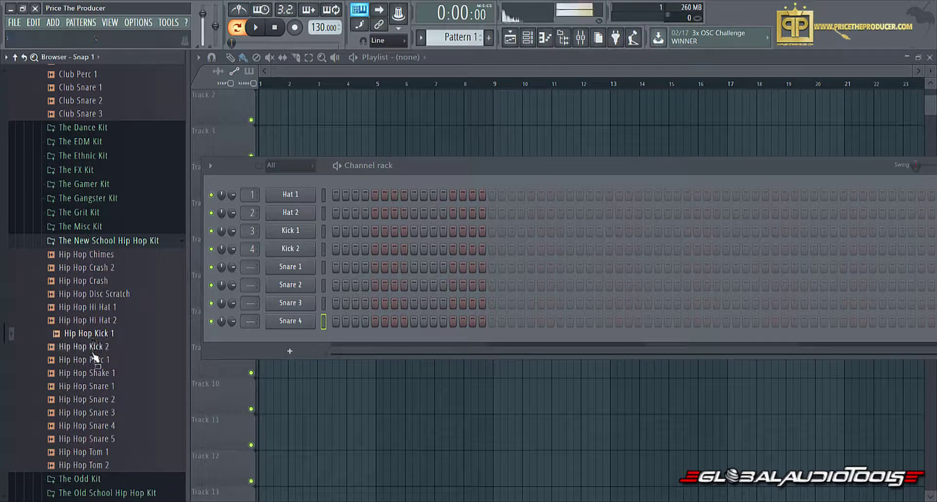
{"action": "left_click", "coordinate": [93, 346]}
{"action": "left_click", "coordinate": [93, 360]}
{"action": "left_click", "coordinate": [93, 373]}
{"action": "left_click", "coordinate": [93, 386]}
{"action": "left_click", "coordinate": [93, 396]}
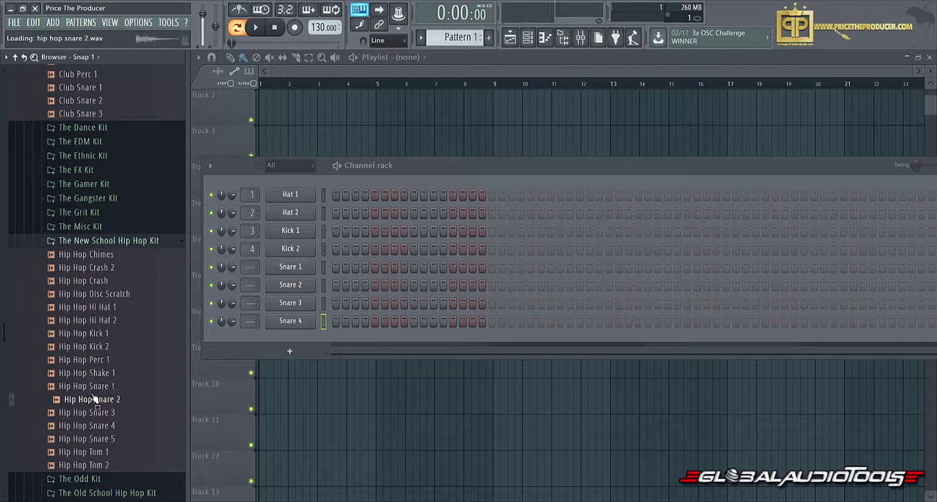
{"action": "left_click", "coordinate": [91, 411]}
{"action": "left_click", "coordinate": [88, 423]}
{"action": "left_click", "coordinate": [88, 439]}
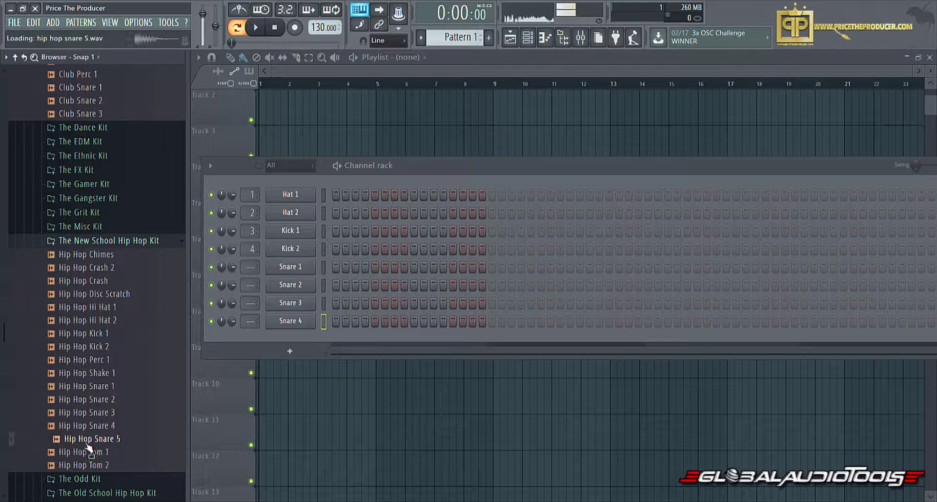
{"action": "left_click", "coordinate": [91, 452]}
{"action": "left_click", "coordinate": [94, 465]}
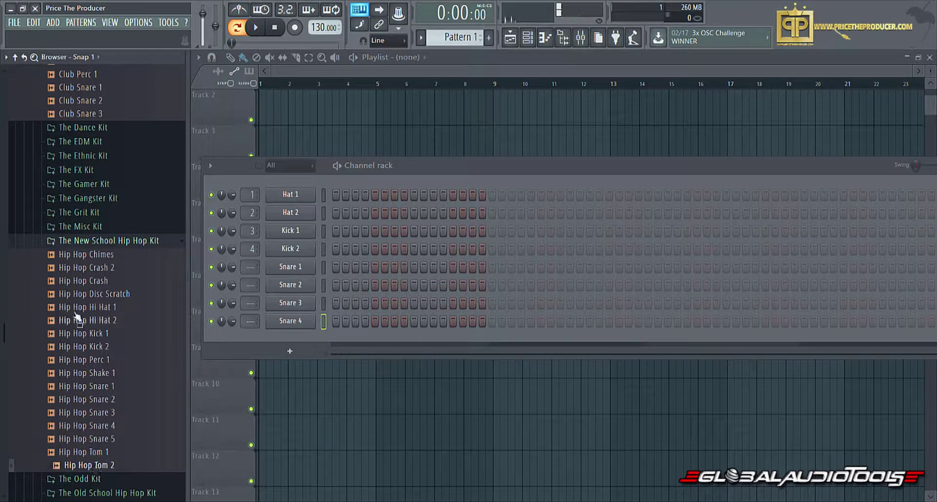
{"action": "left_click", "coordinate": [100, 242]}
- Expand The Odd Kit and preview Odd Clap 1 and 2, Hat 1, Kick 1, Perc 1-3 and Snare 1-2
{"action": "left_click", "coordinate": [92, 254]}
{"action": "left_click", "coordinate": [94, 282]}
{"action": "left_click", "coordinate": [94, 268]}
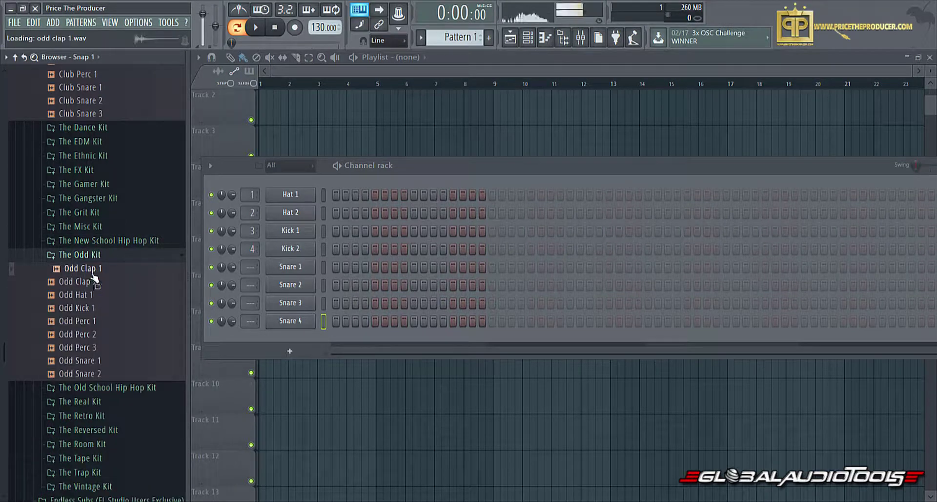
{"action": "left_click", "coordinate": [96, 282]}
{"action": "left_click", "coordinate": [97, 295]}
{"action": "left_click", "coordinate": [98, 308]}
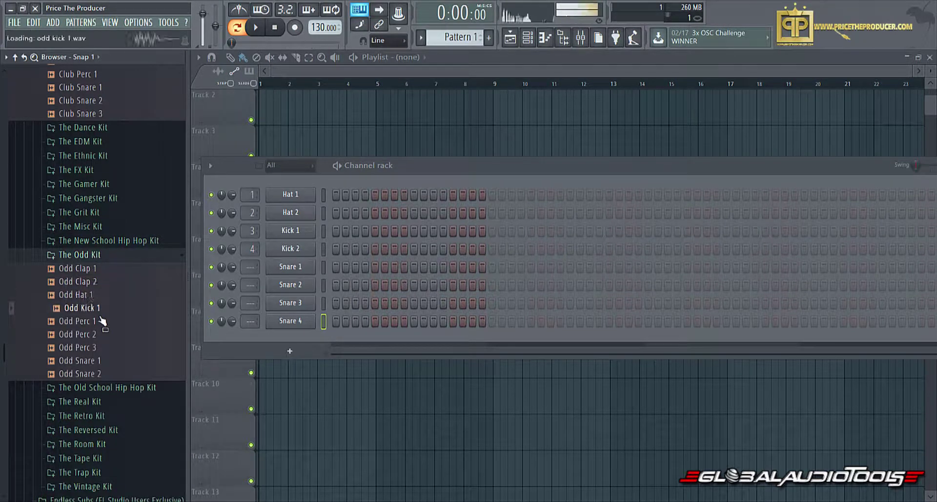
{"action": "left_click", "coordinate": [98, 321]}
{"action": "left_click", "coordinate": [99, 335]}
{"action": "left_click", "coordinate": [101, 348]}
{"action": "left_click", "coordinate": [102, 360]}
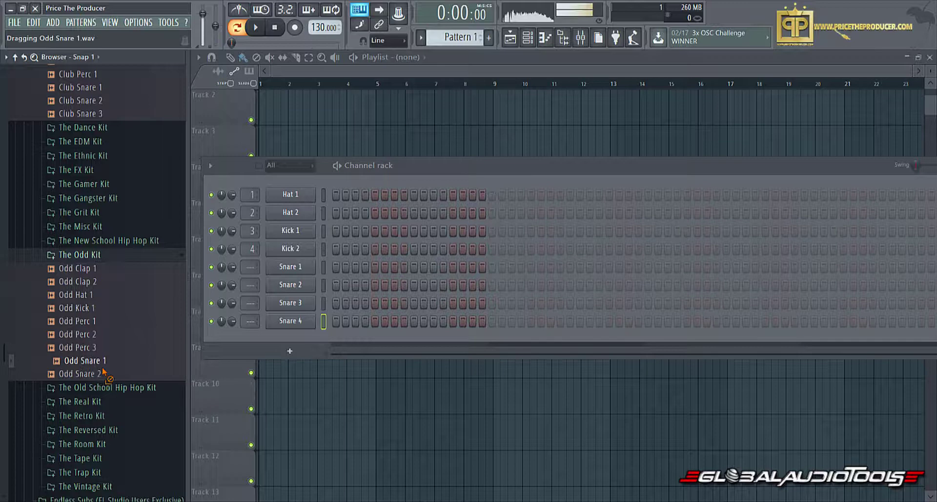
{"action": "left_click", "coordinate": [104, 373]}
{"action": "left_click", "coordinate": [92, 254]}
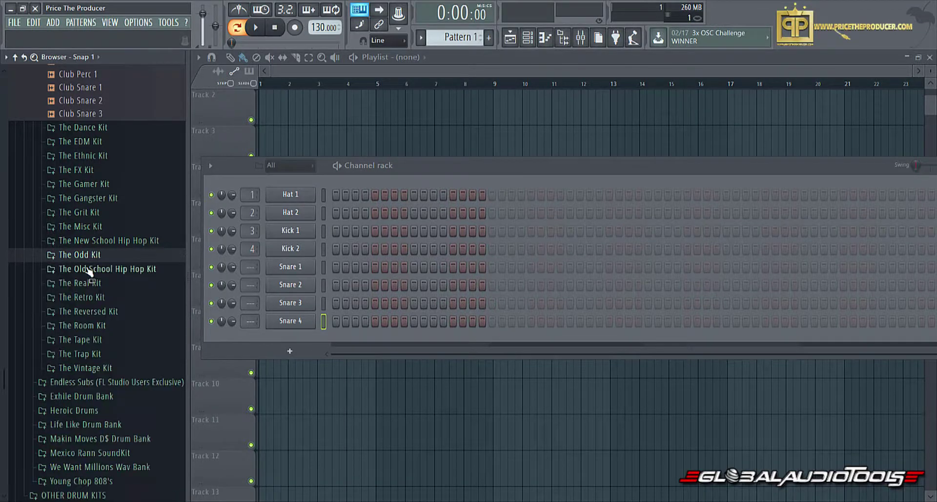
{"action": "left_click", "coordinate": [94, 269]}
{"action": "left_click", "coordinate": [87, 284]}
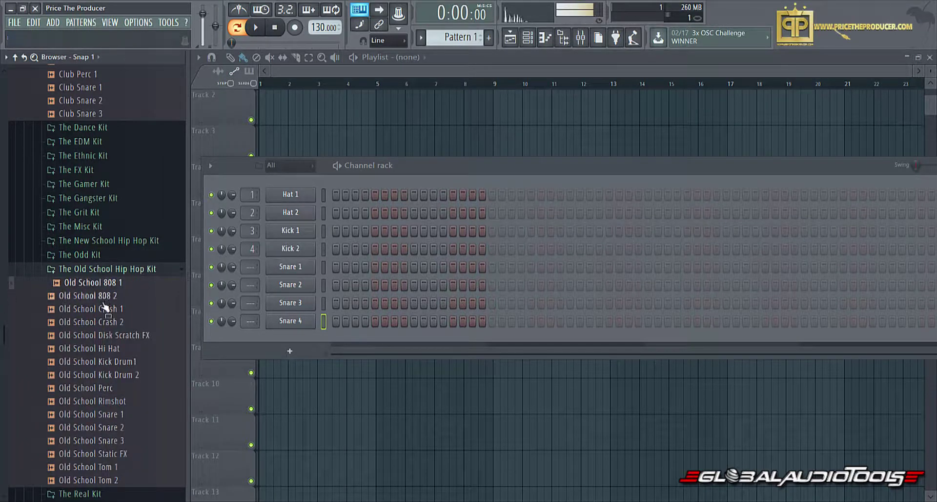
{"action": "left_click", "coordinate": [104, 309]}
{"action": "left_click", "coordinate": [105, 322]}
{"action": "left_click", "coordinate": [102, 335]}
{"action": "left_click", "coordinate": [97, 348]}
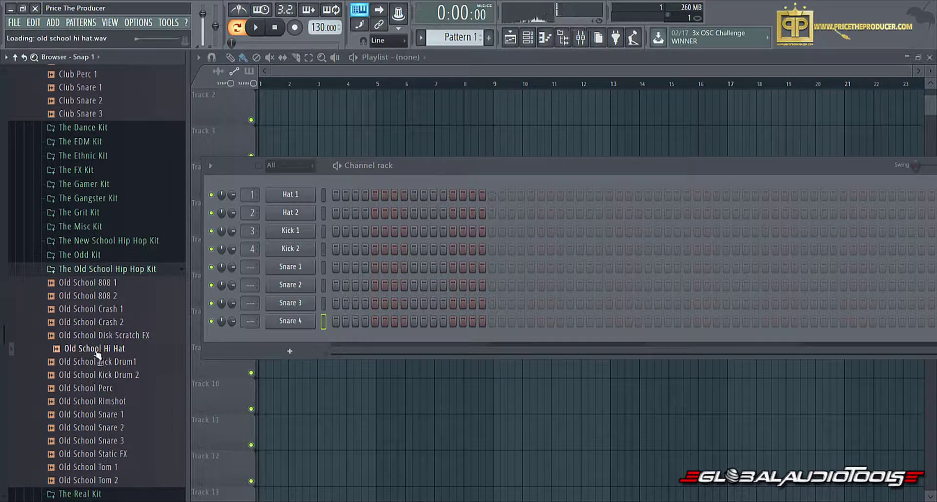
{"action": "left_click", "coordinate": [96, 361]}
{"action": "left_click", "coordinate": [97, 375]}
{"action": "left_click", "coordinate": [100, 388]}
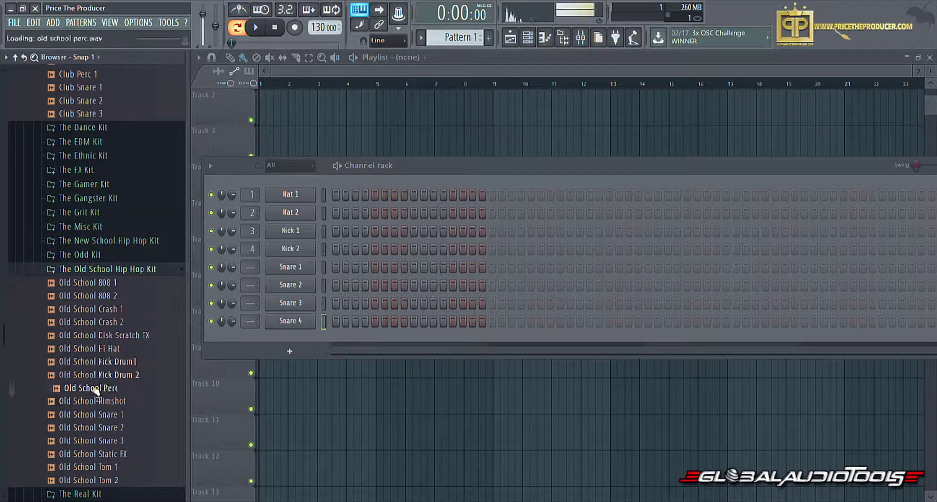
{"action": "left_click", "coordinate": [102, 402]}
{"action": "left_click", "coordinate": [102, 414]}
{"action": "left_click", "coordinate": [103, 427]}
{"action": "left_click", "coordinate": [105, 441]}
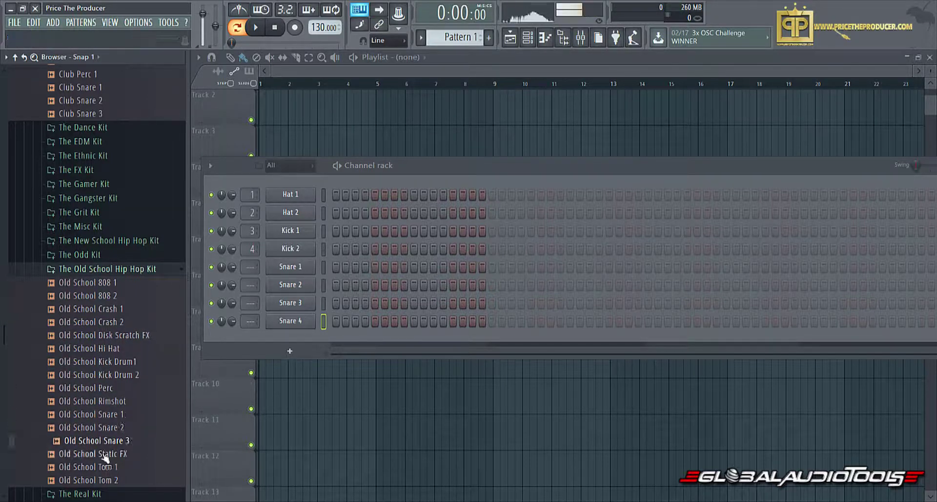
{"action": "left_click", "coordinate": [106, 454]}
{"action": "left_click", "coordinate": [107, 467]}
{"action": "left_click", "coordinate": [107, 480]}
{"action": "left_click", "coordinate": [103, 269]}
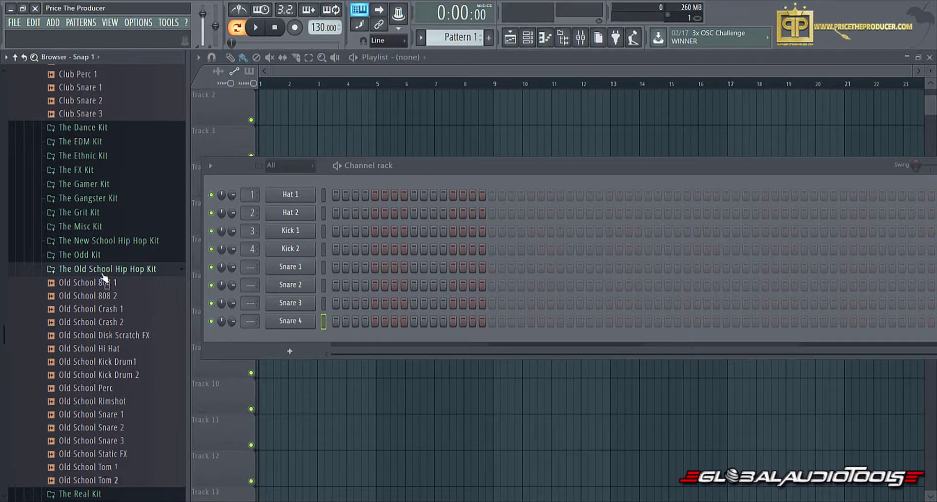
{"action": "left_click", "coordinate": [100, 283]}
{"action": "left_click", "coordinate": [96, 298]}
{"action": "left_click", "coordinate": [92, 310]}
{"action": "left_click", "coordinate": [90, 323]}
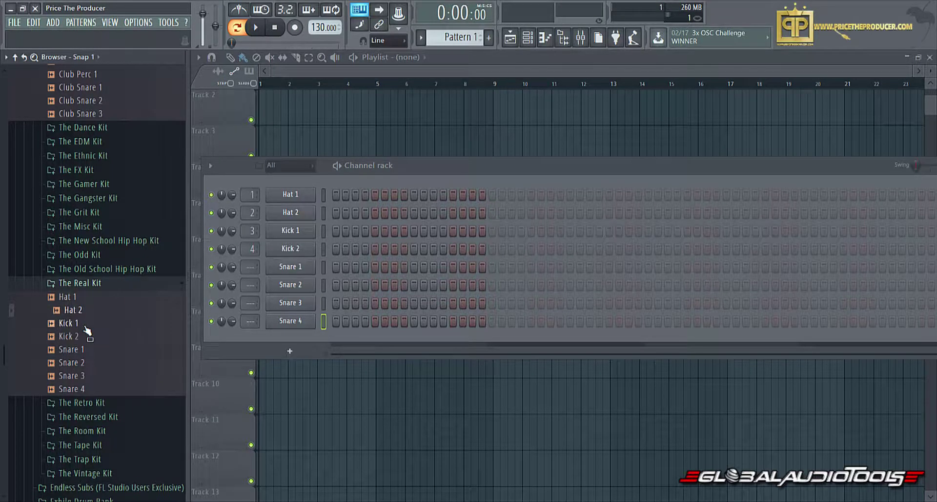
{"action": "left_click", "coordinate": [85, 337]}
{"action": "left_click", "coordinate": [83, 349]}
{"action": "left_click", "coordinate": [80, 362]}
{"action": "left_click", "coordinate": [79, 375]}
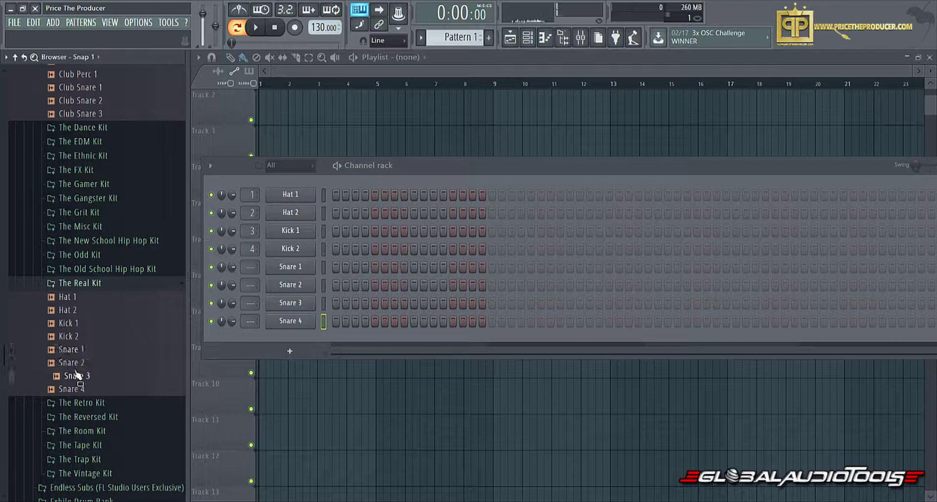
{"action": "left_click", "coordinate": [77, 389]}
{"action": "left_click", "coordinate": [74, 375]}
{"action": "left_click", "coordinate": [72, 363]}
{"action": "left_click", "coordinate": [71, 349]}
{"action": "left_click", "coordinate": [68, 337]}
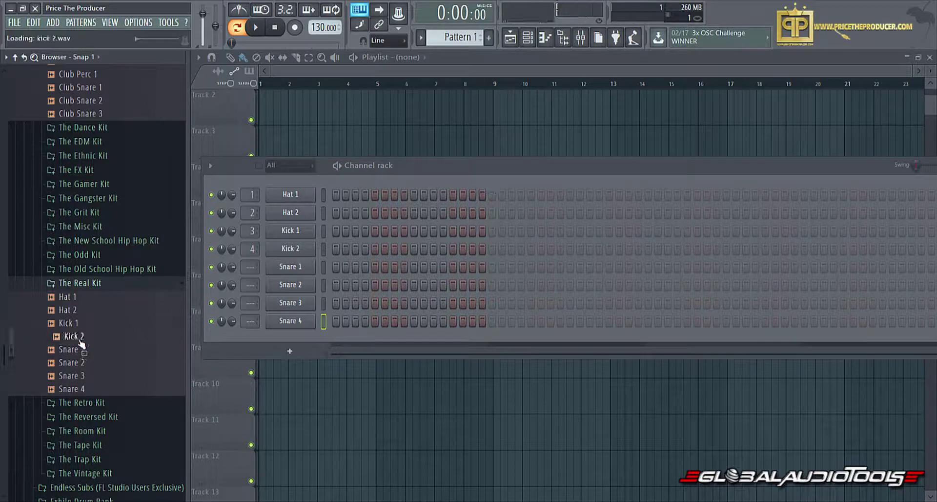
{"action": "left_click", "coordinate": [66, 284]}
{"action": "left_click", "coordinate": [67, 283]}
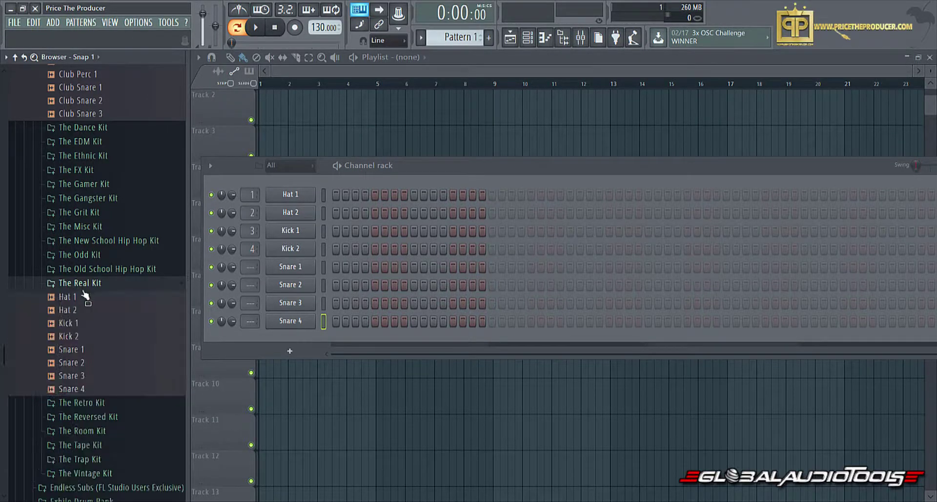
{"action": "left_click", "coordinate": [83, 297]}
{"action": "left_click", "coordinate": [86, 285]}
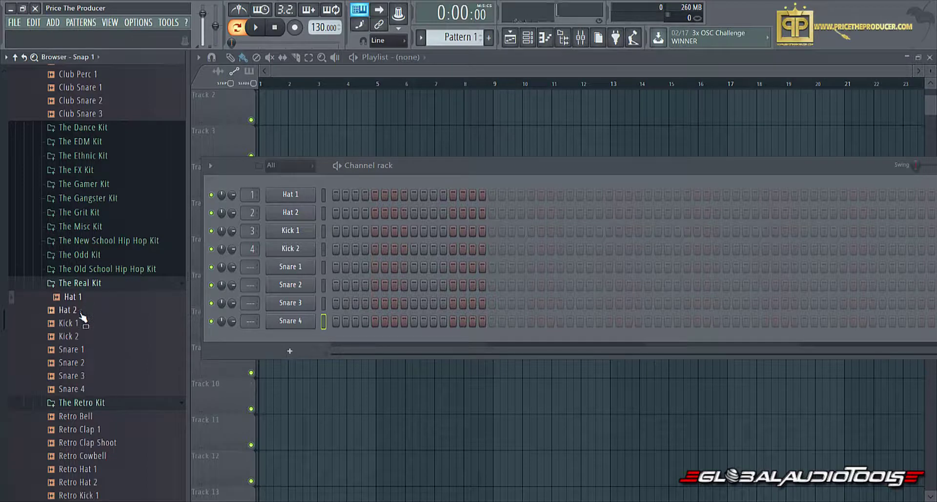
{"action": "left_click", "coordinate": [73, 311]}
{"action": "left_click", "coordinate": [76, 323]}
{"action": "left_click", "coordinate": [79, 336]}
{"action": "left_click", "coordinate": [80, 349]}
{"action": "left_click", "coordinate": [82, 363]}
{"action": "left_click", "coordinate": [83, 377]}
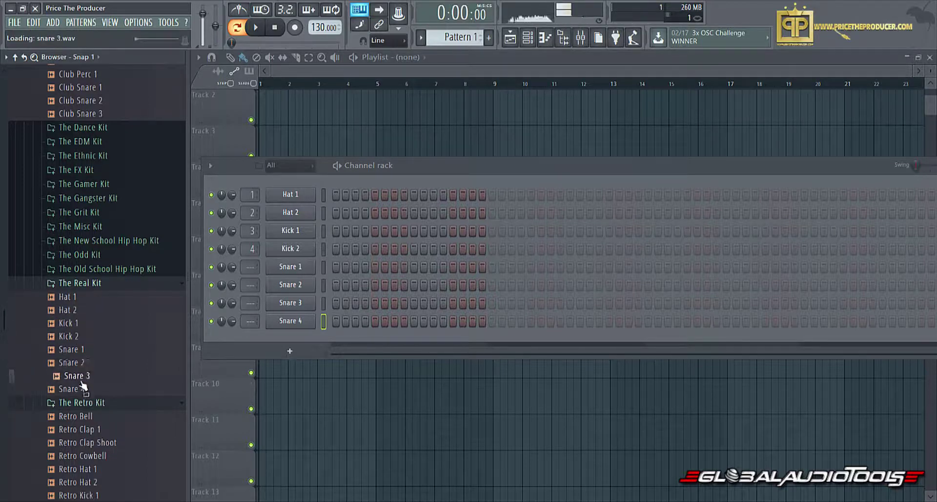
{"action": "left_click", "coordinate": [82, 388]}
{"action": "left_click", "coordinate": [81, 336]}
{"action": "left_click", "coordinate": [83, 310]}
{"action": "left_click", "coordinate": [87, 298]}
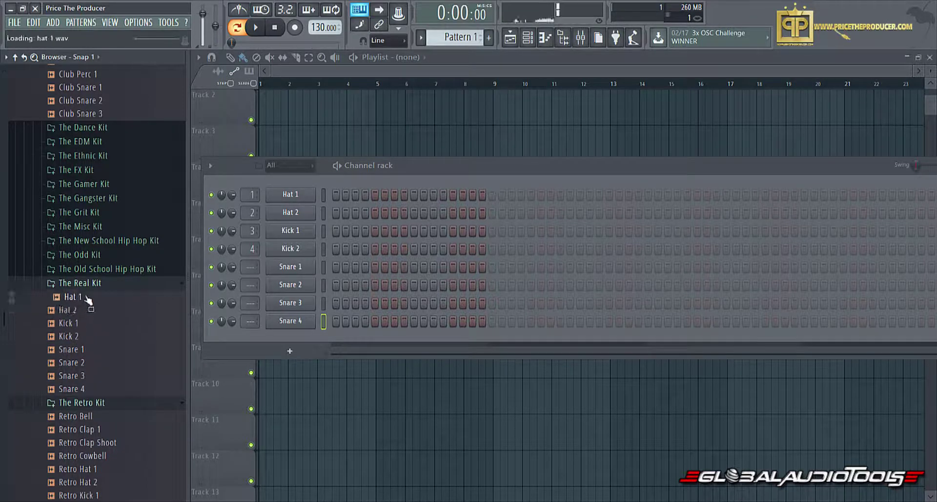
{"action": "left_click", "coordinate": [94, 286]}
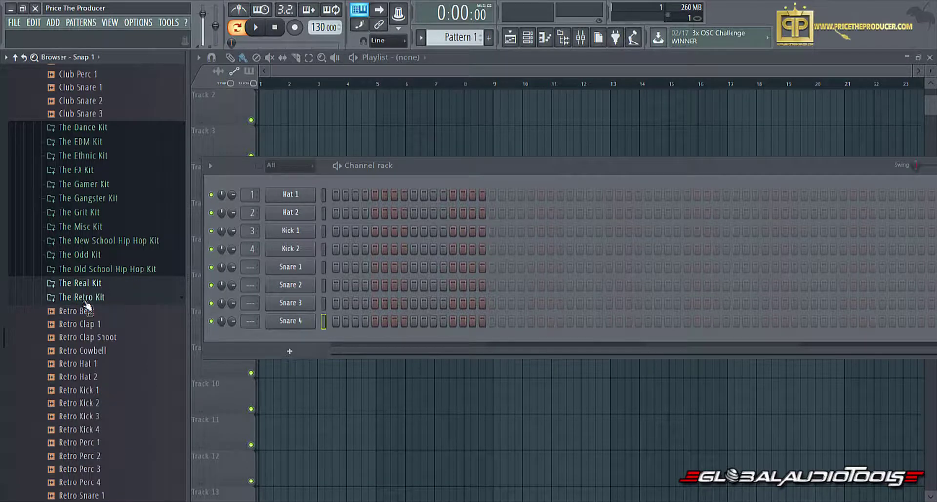
{"action": "left_click", "coordinate": [80, 313]}
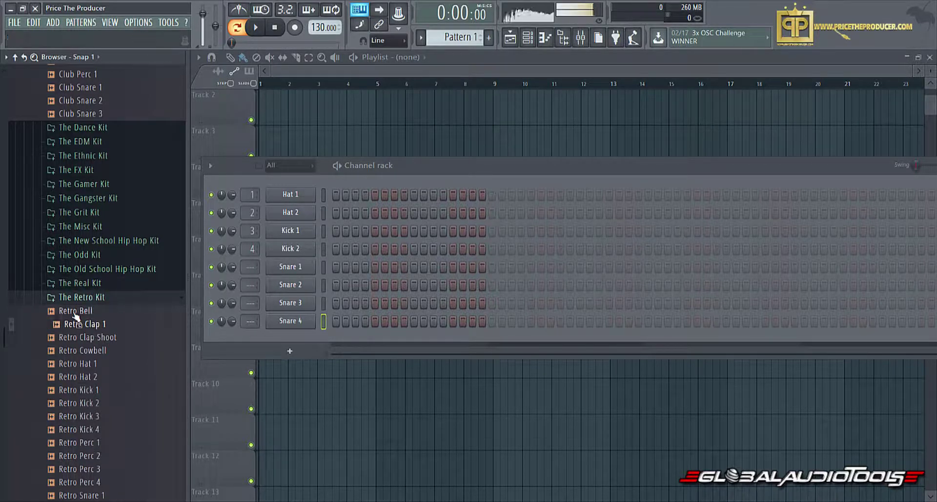
{"action": "left_click", "coordinate": [83, 337]}
{"action": "left_click", "coordinate": [83, 350]}
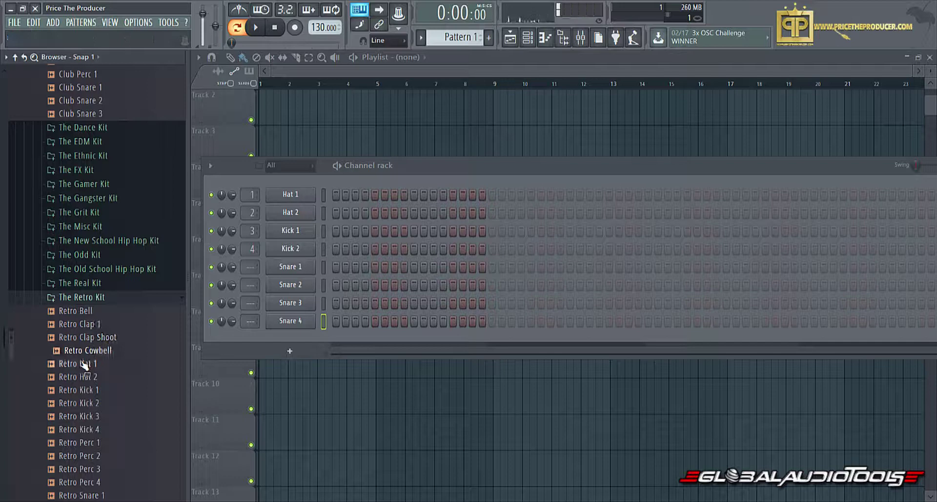
{"action": "left_click", "coordinate": [83, 364]}
{"action": "left_click", "coordinate": [84, 377]}
{"action": "left_click", "coordinate": [87, 390]}
{"action": "left_click", "coordinate": [90, 403]}
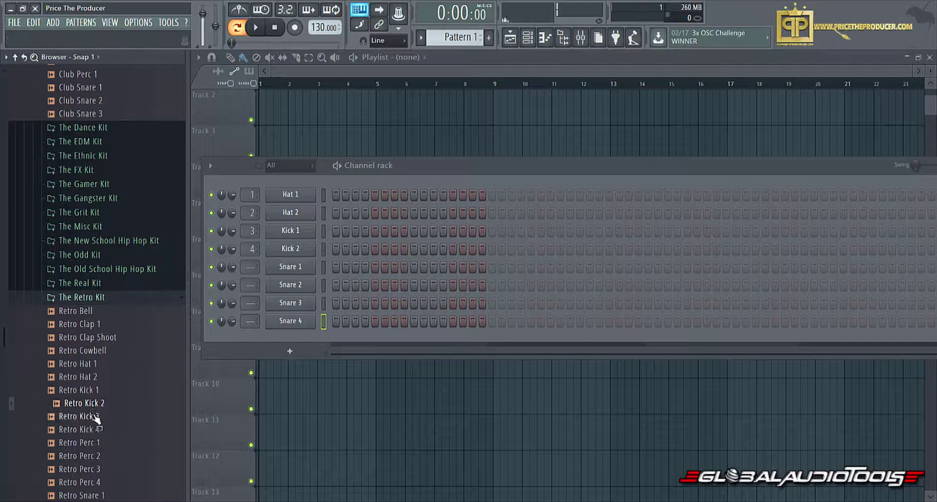
{"action": "left_click", "coordinate": [93, 416]}
{"action": "left_click", "coordinate": [96, 429]}
{"action": "left_click", "coordinate": [99, 441]}
{"action": "left_click", "coordinate": [102, 455]}
{"action": "left_click", "coordinate": [104, 467]}
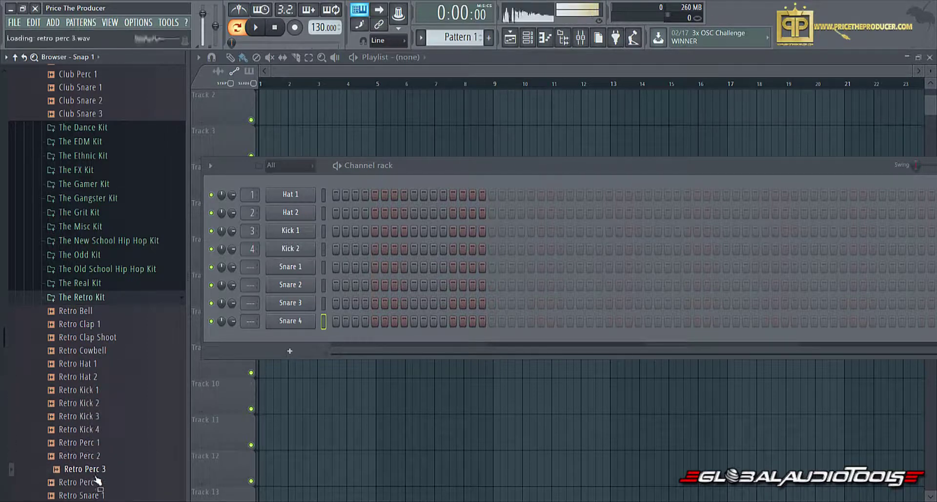
{"action": "left_click", "coordinate": [110, 479]}
{"action": "left_click", "coordinate": [101, 494]}
{"action": "scroll", "coordinate": [132, 387], "scroll_direction": "down", "scroll_amount": 2}
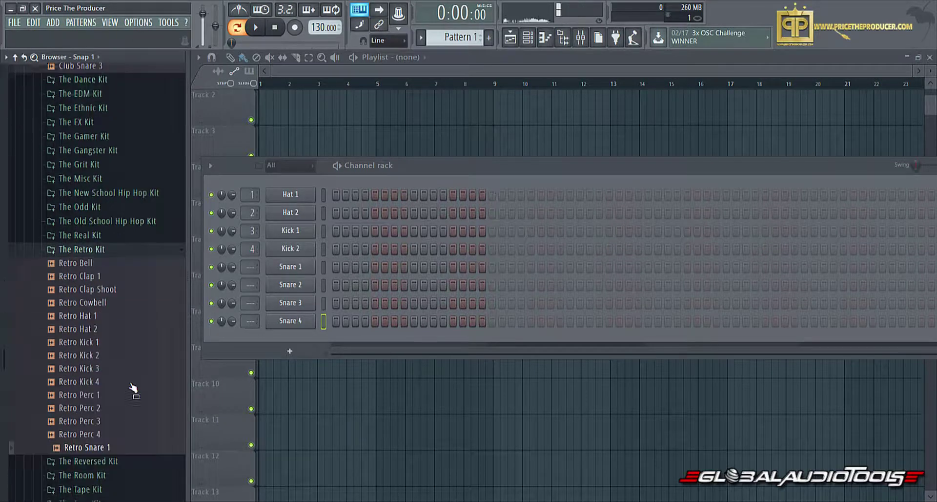
{"action": "left_click", "coordinate": [103, 215]}
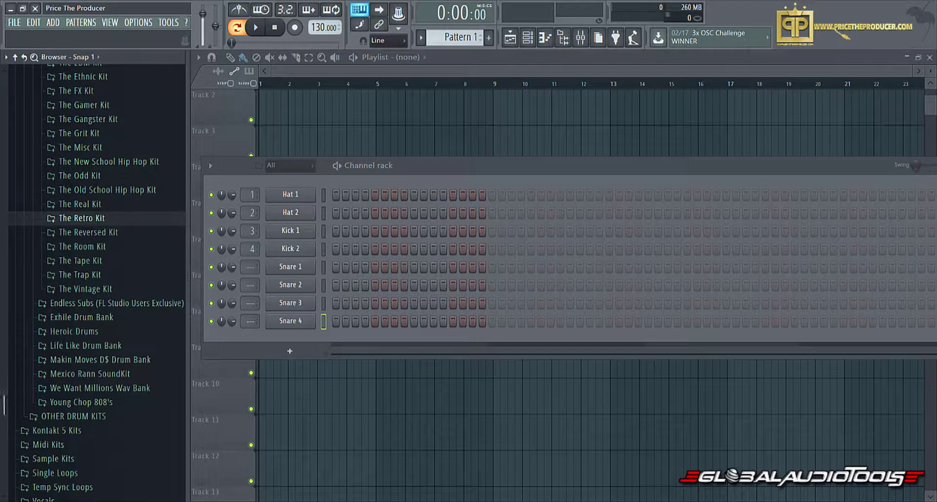
{"action": "left_click", "coordinate": [89, 234]}
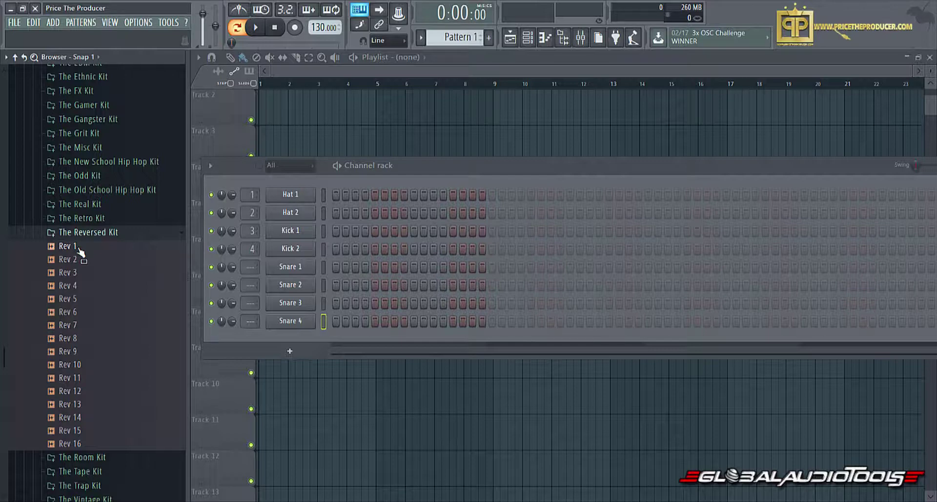
{"action": "left_click", "coordinate": [76, 246]}
{"action": "left_click", "coordinate": [74, 260]}
{"action": "left_click", "coordinate": [75, 273]}
{"action": "left_click", "coordinate": [74, 286]}
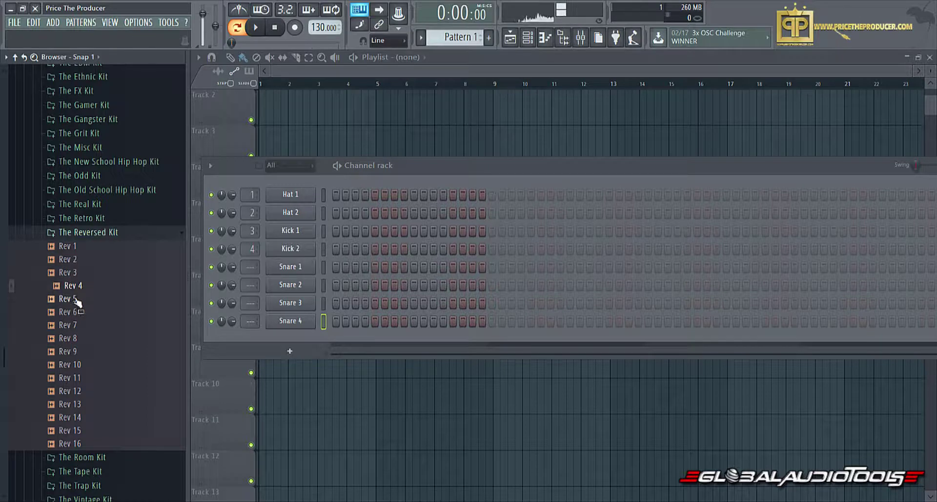
{"action": "left_click", "coordinate": [75, 299]}
{"action": "left_click", "coordinate": [78, 313]}
{"action": "left_click", "coordinate": [77, 326]}
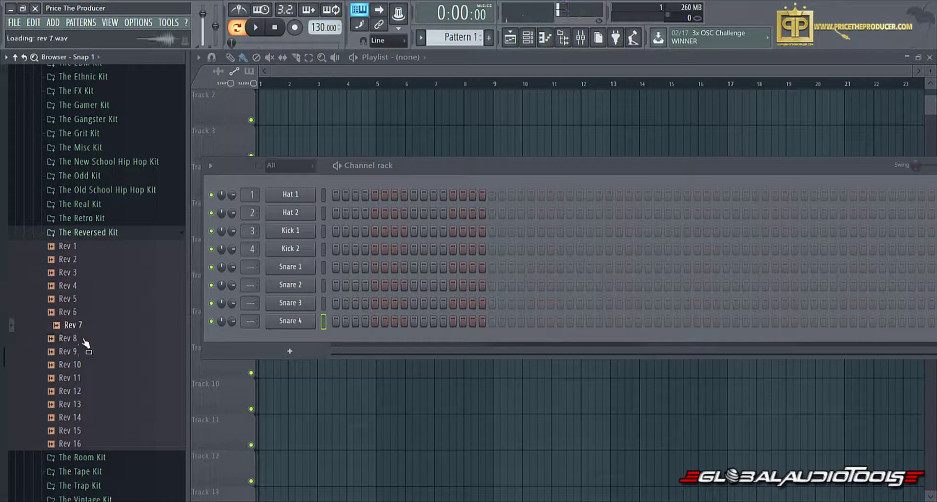
{"action": "left_click", "coordinate": [76, 339]}
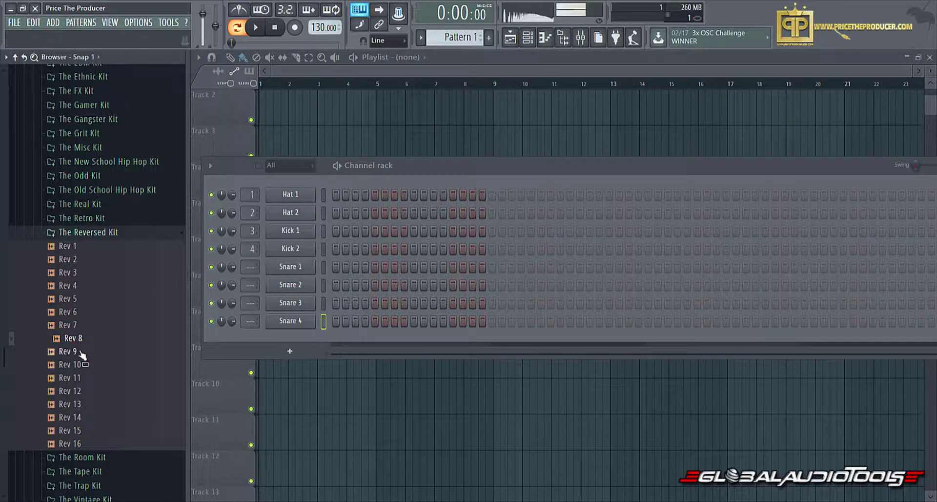
{"action": "left_click", "coordinate": [80, 352]}
{"action": "left_click", "coordinate": [80, 366]}
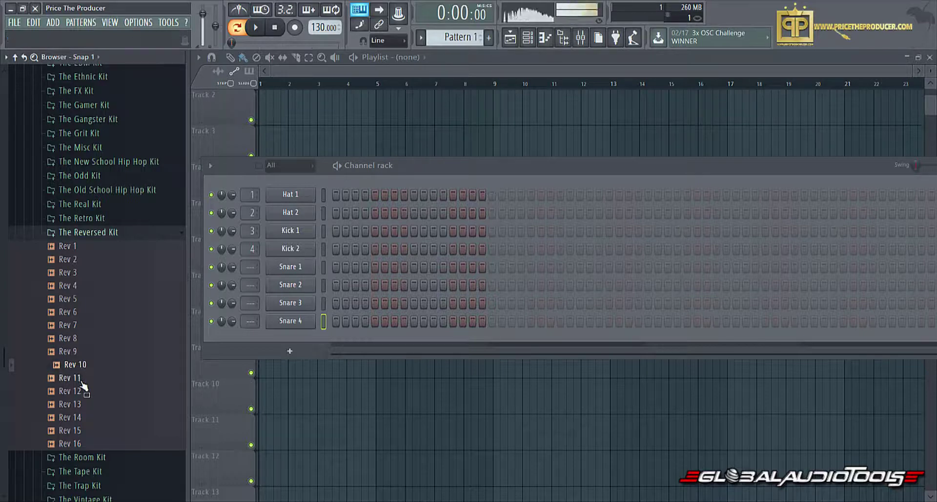
{"action": "left_click", "coordinate": [81, 379]}
{"action": "left_click", "coordinate": [82, 392]}
{"action": "left_click", "coordinate": [83, 405]}
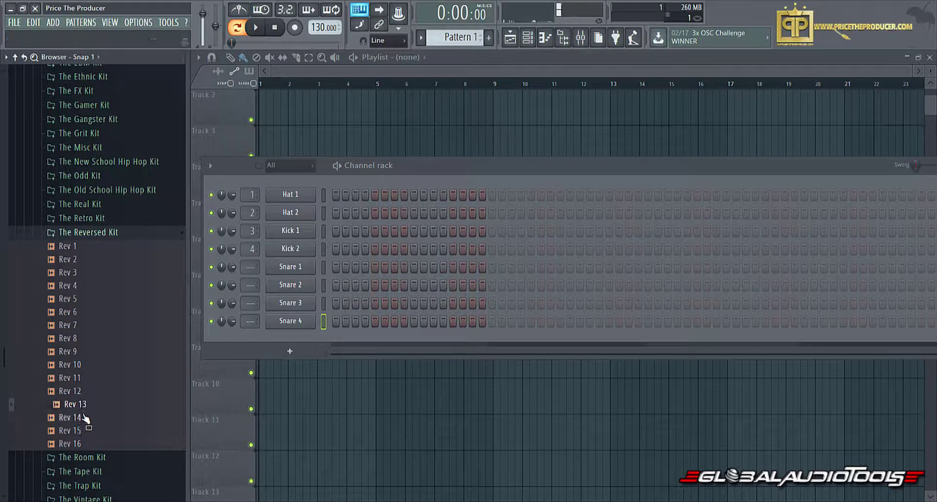
{"action": "left_click", "coordinate": [84, 418]}
{"action": "left_click", "coordinate": [85, 431]}
{"action": "left_click", "coordinate": [86, 444]}
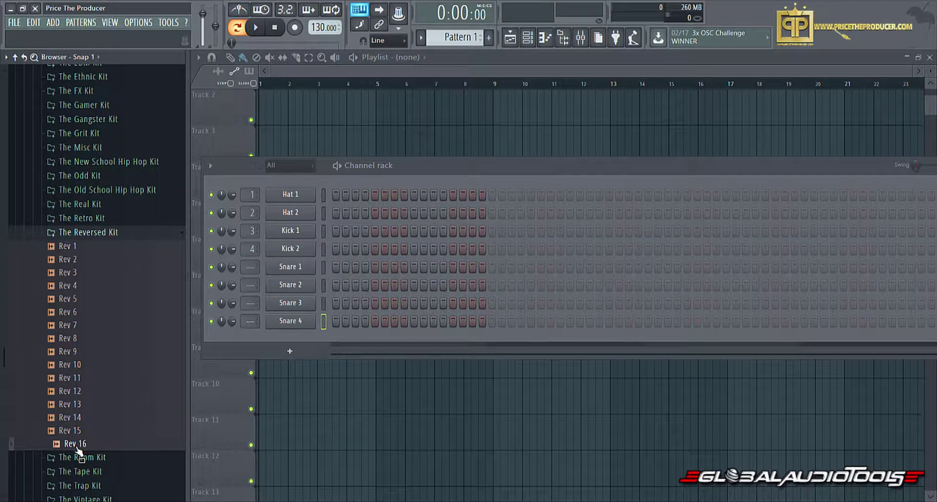
{"action": "left_click", "coordinate": [81, 392]}
- Collapse The Reversed Kit and preview The Room Kit samples from Room Bells to Room Tom 2
{"action": "left_click", "coordinate": [111, 233]}
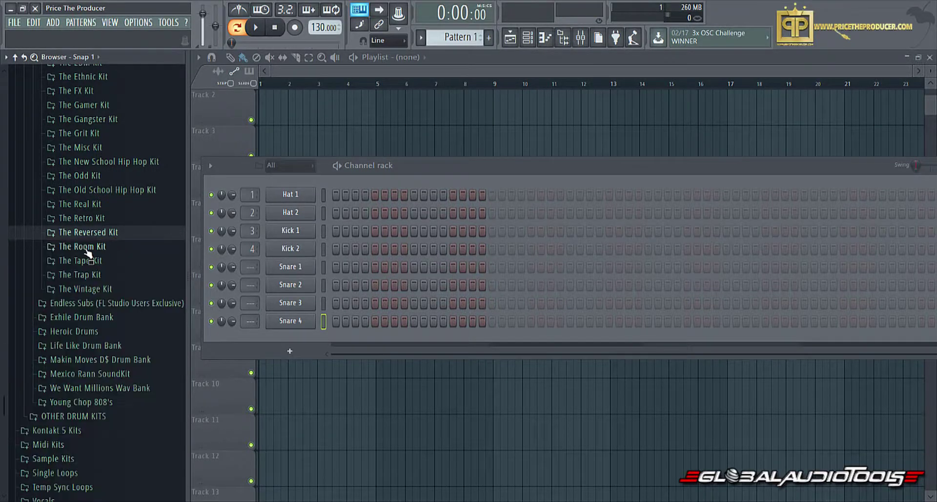
{"action": "left_click", "coordinate": [89, 247]}
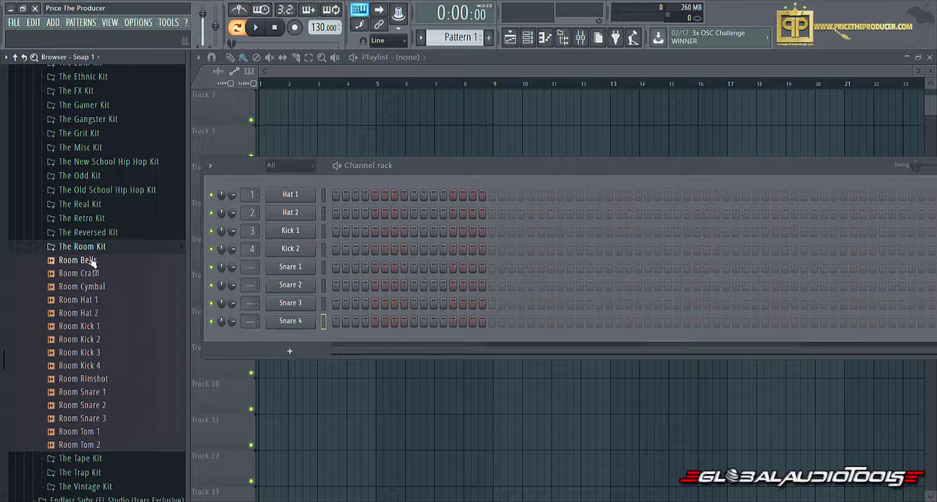
{"action": "left_click", "coordinate": [91, 260]}
{"action": "left_click", "coordinate": [88, 273]}
{"action": "left_click", "coordinate": [87, 287]}
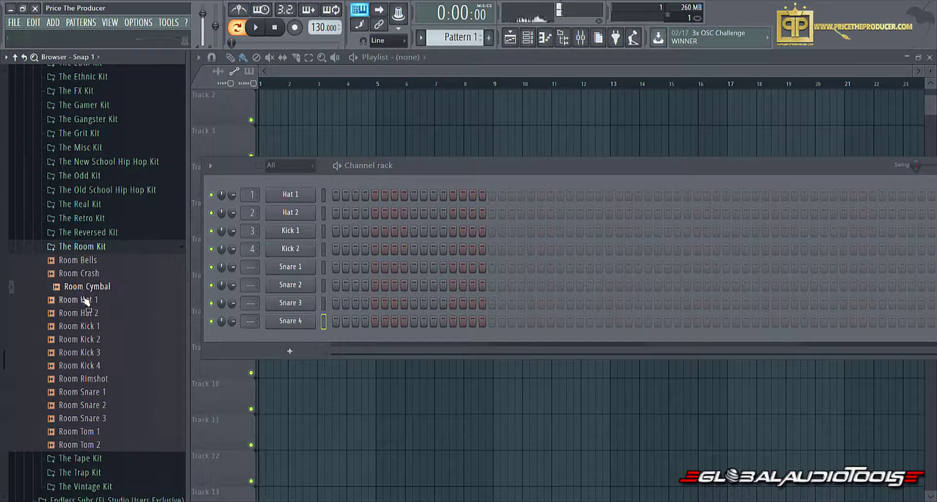
{"action": "left_click", "coordinate": [86, 299]}
{"action": "left_click", "coordinate": [86, 312]}
{"action": "left_click", "coordinate": [88, 326]}
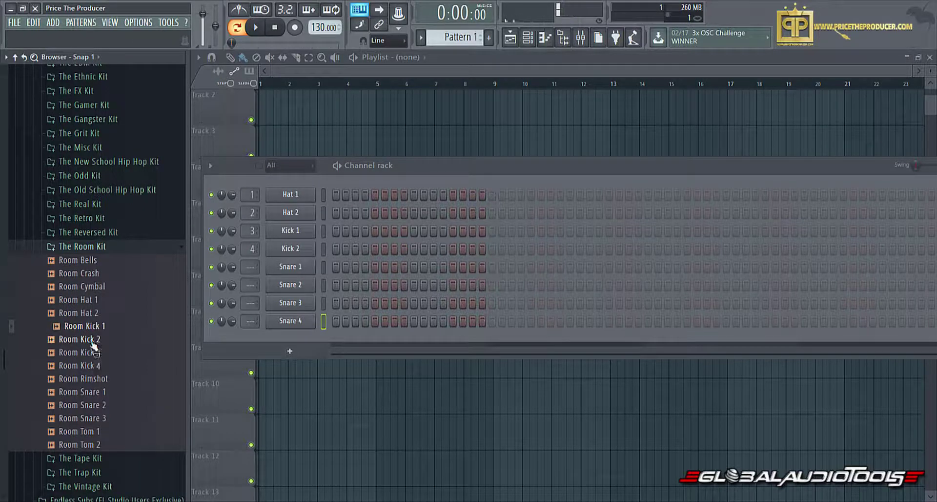
{"action": "left_click", "coordinate": [92, 339]}
{"action": "left_click", "coordinate": [91, 352]}
{"action": "left_click", "coordinate": [90, 366]}
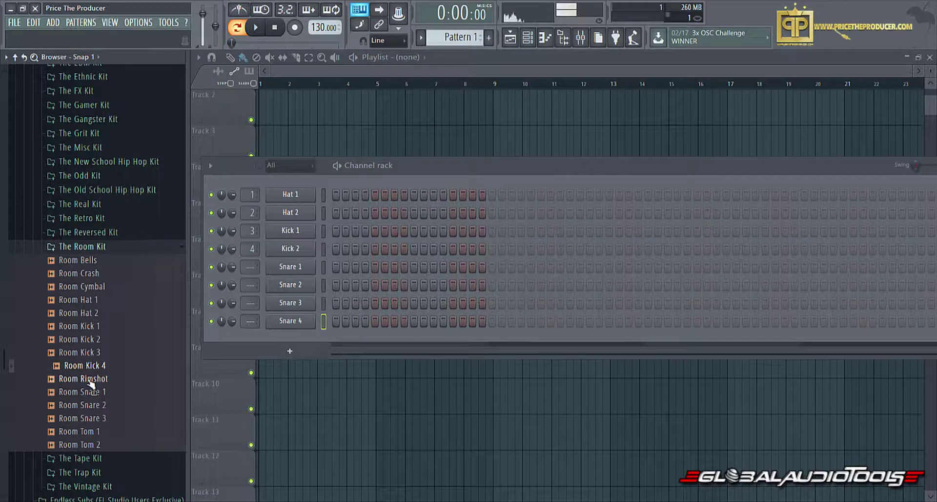
{"action": "left_click", "coordinate": [89, 379]}
{"action": "left_click", "coordinate": [89, 392]}
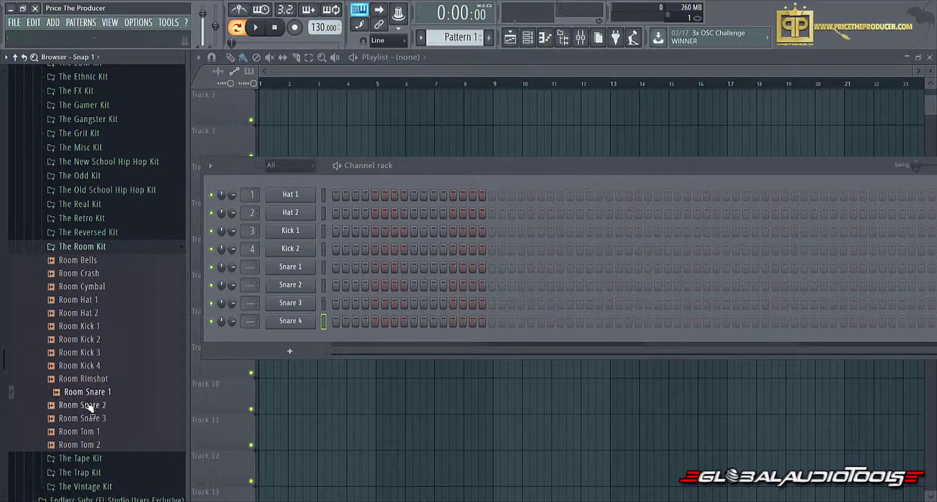
{"action": "left_click", "coordinate": [90, 405]}
{"action": "left_click", "coordinate": [90, 418]}
{"action": "left_click", "coordinate": [95, 431]}
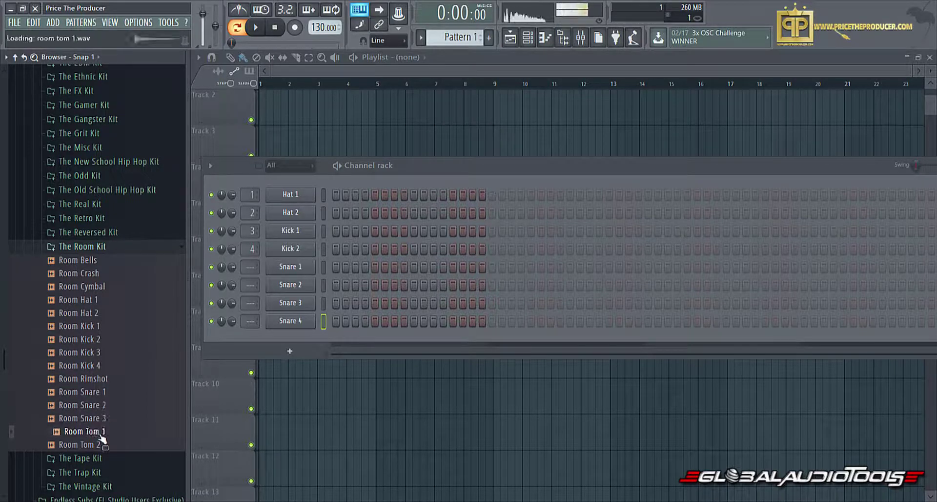
{"action": "left_click", "coordinate": [97, 444]}
- Compare Room Snare 1, 2 and 3, Room Tom 1 and Room Rimshot by replaying them
{"action": "left_click", "coordinate": [96, 431]}
{"action": "left_click", "coordinate": [96, 418]}
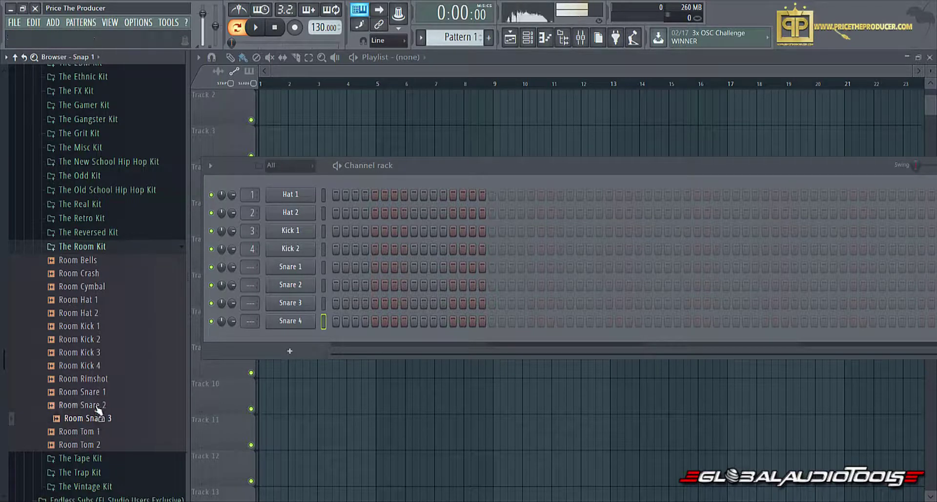
{"action": "left_click", "coordinate": [100, 405]}
{"action": "left_click", "coordinate": [103, 418]}
{"action": "left_click", "coordinate": [103, 405]}
{"action": "left_click", "coordinate": [102, 392]}
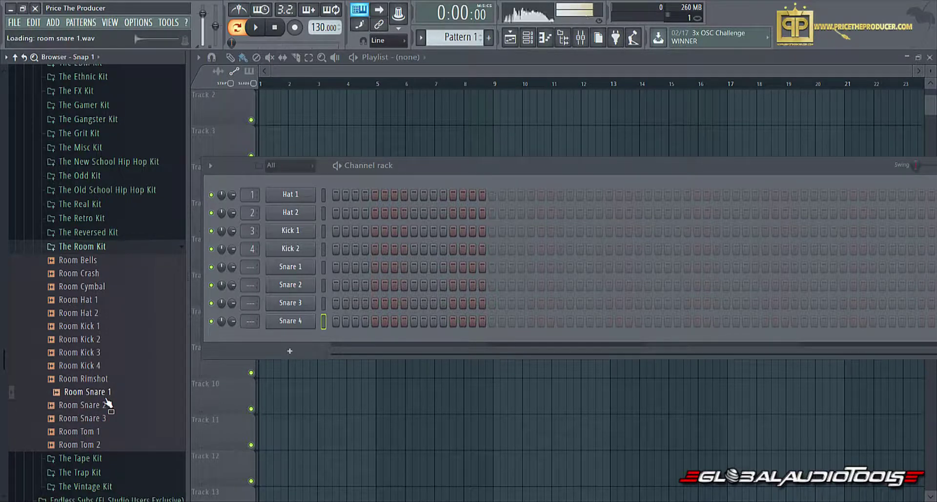
{"action": "left_click", "coordinate": [104, 417]}
{"action": "left_click", "coordinate": [101, 392]}
{"action": "left_click", "coordinate": [97, 379]}
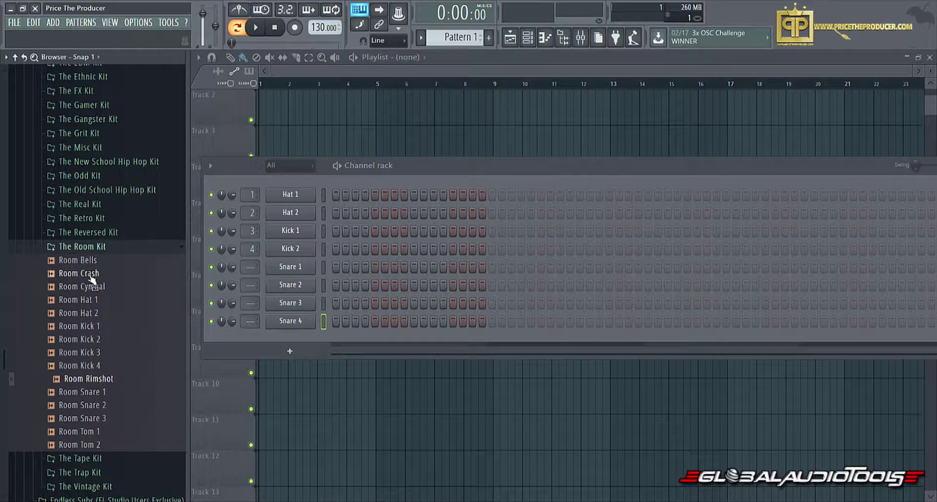
{"action": "left_click_drag", "start_coordinate": [81, 270], "coordinate": [88, 428]}
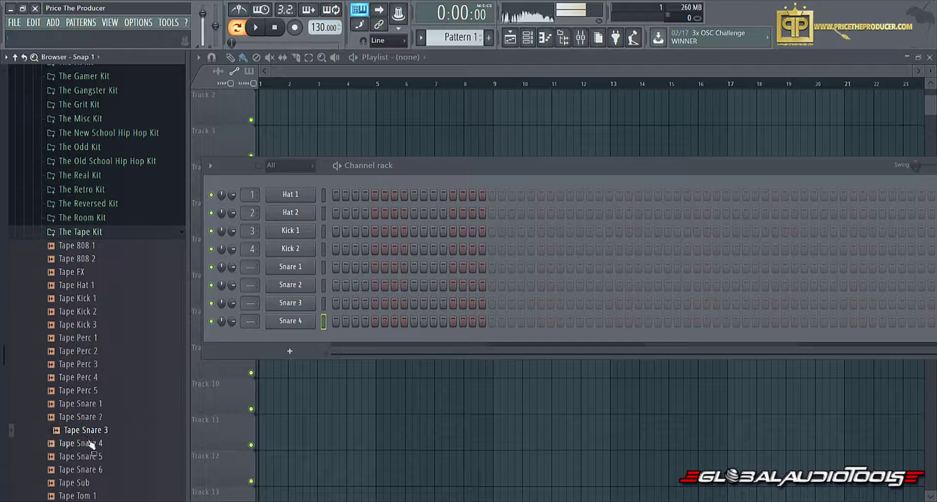
- Preview Tape Snare 4-6, Tape Sub and Tape Tom 1, then close The Tape Kit
{"action": "left_click", "coordinate": [92, 443]}
{"action": "left_click", "coordinate": [93, 456]}
{"action": "left_click", "coordinate": [93, 469]}
{"action": "left_click", "coordinate": [93, 483]}
{"action": "scroll", "coordinate": [90, 479], "scroll_direction": "up", "scroll_amount": 4}
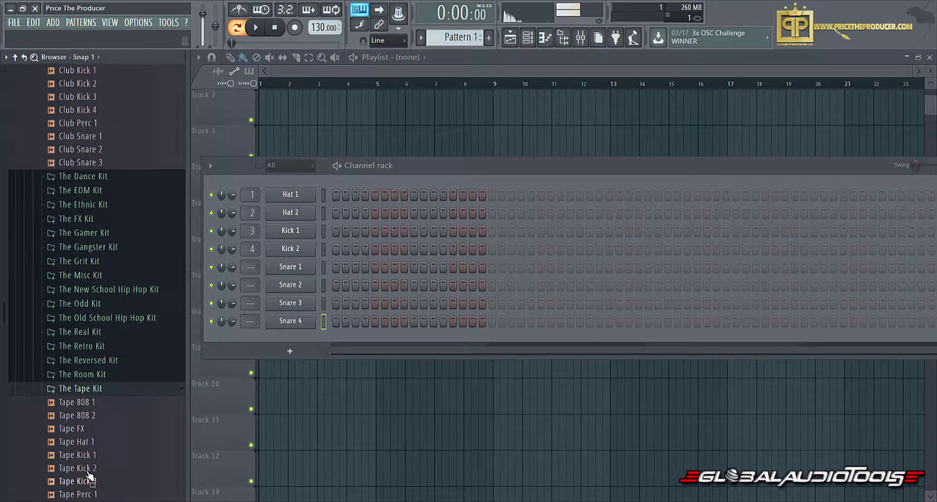
{"action": "scroll", "coordinate": [90, 473], "scroll_direction": "down", "scroll_amount": 6}
{"action": "left_click", "coordinate": [79, 417]}
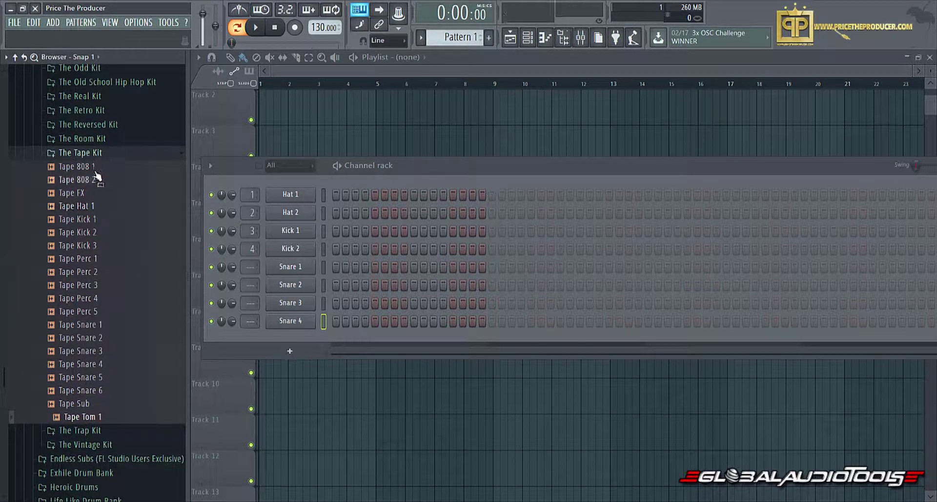
{"action": "left_click", "coordinate": [81, 153]}
- Audition The Trap Kit samples from Trap 808 to Trap Triangle, then close the folder
{"action": "left_click", "coordinate": [80, 166]}
{"action": "left_click", "coordinate": [78, 180]}
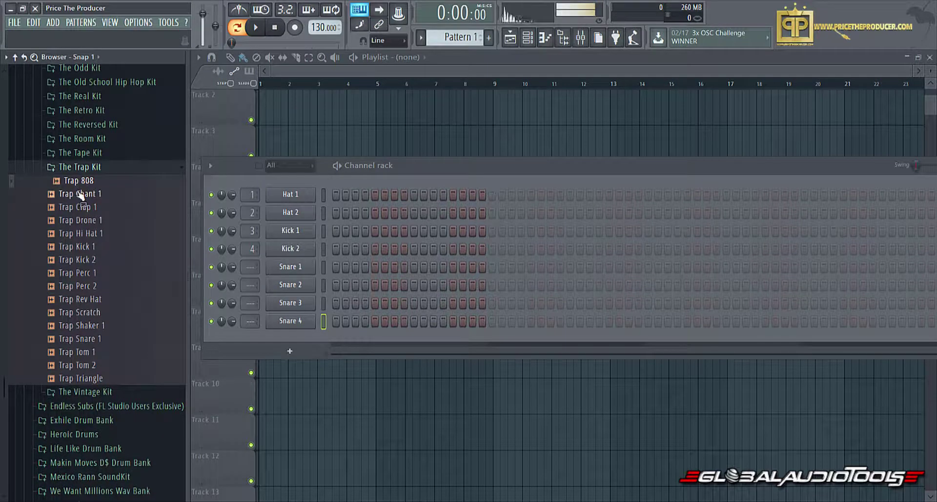
{"action": "left_click", "coordinate": [87, 185]}
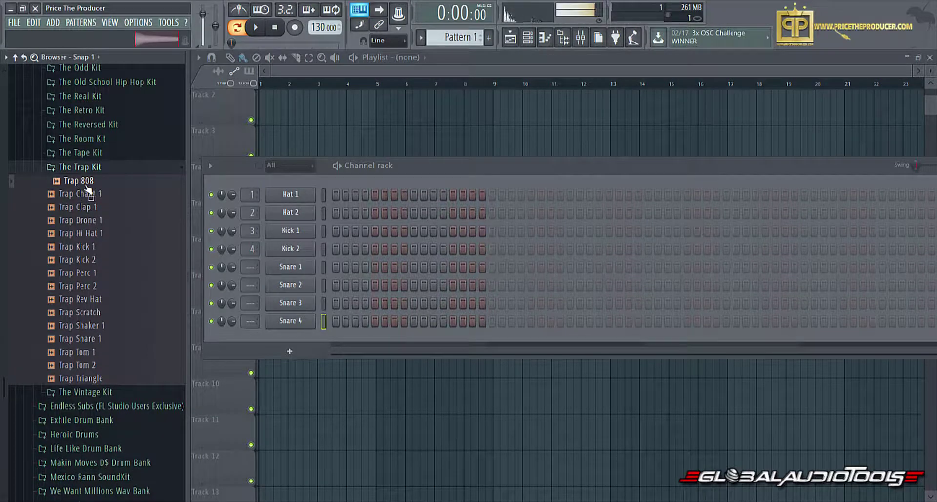
{"action": "left_click", "coordinate": [88, 194]}
{"action": "left_click", "coordinate": [88, 207]}
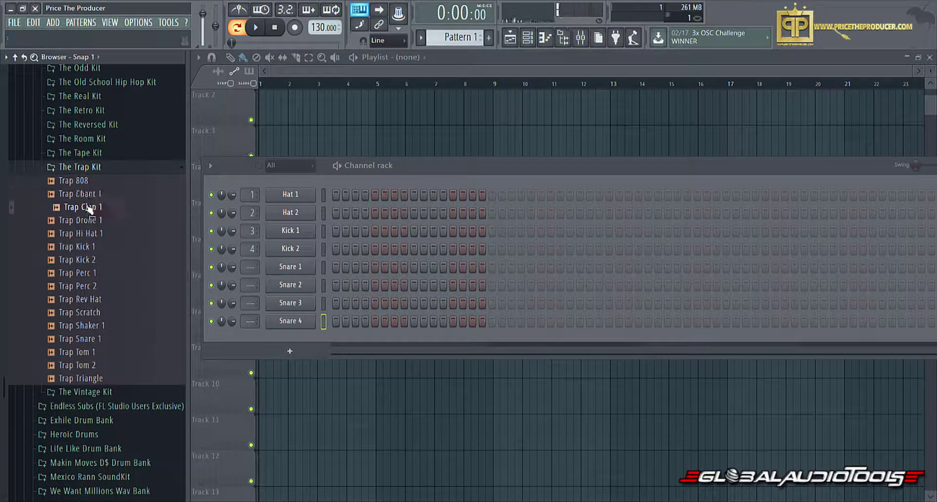
{"action": "left_click", "coordinate": [88, 221]}
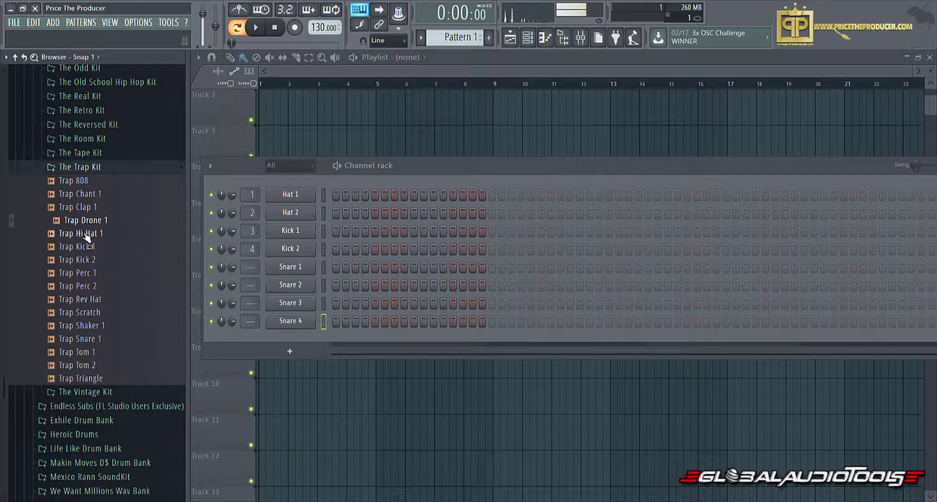
{"action": "left_click", "coordinate": [87, 234]}
{"action": "left_click", "coordinate": [80, 247]}
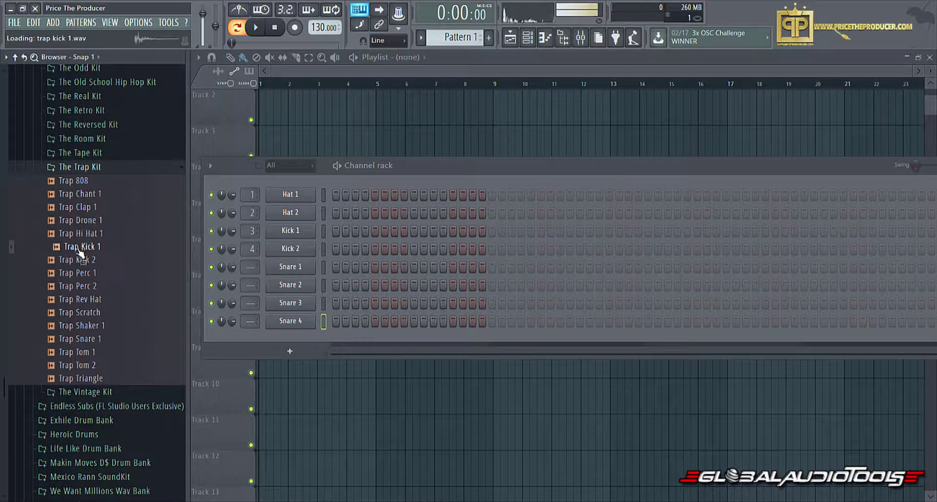
{"action": "left_click", "coordinate": [80, 260]}
{"action": "left_click", "coordinate": [83, 273]}
{"action": "left_click", "coordinate": [86, 286]}
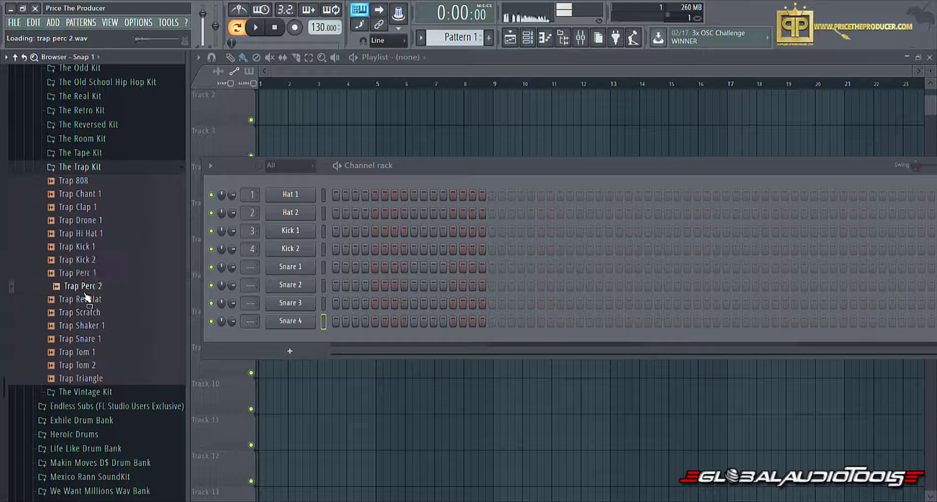
{"action": "left_click", "coordinate": [84, 301]}
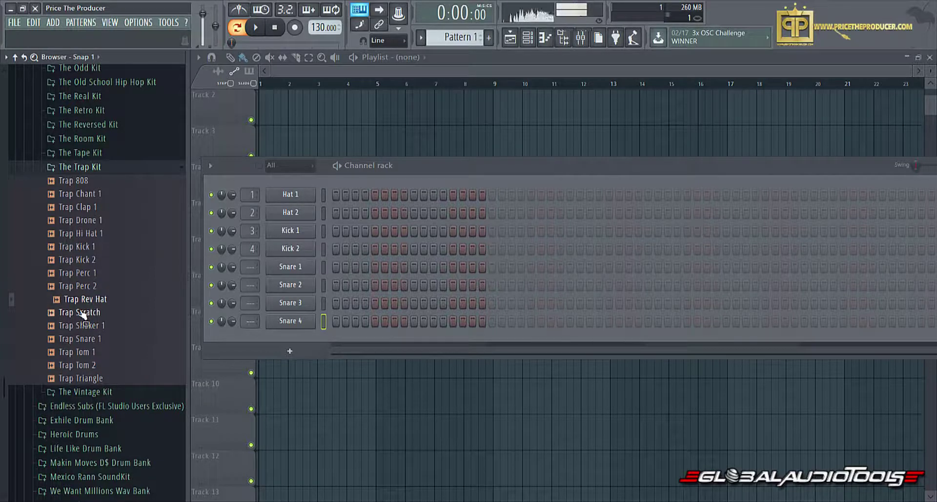
{"action": "left_click", "coordinate": [82, 313]}
{"action": "left_click", "coordinate": [80, 325]}
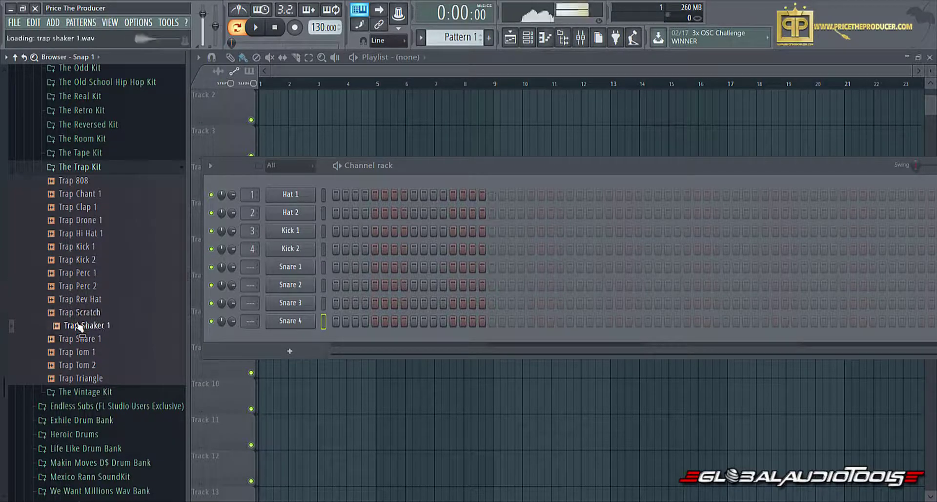
{"action": "left_click", "coordinate": [79, 338]}
{"action": "left_click", "coordinate": [80, 352]}
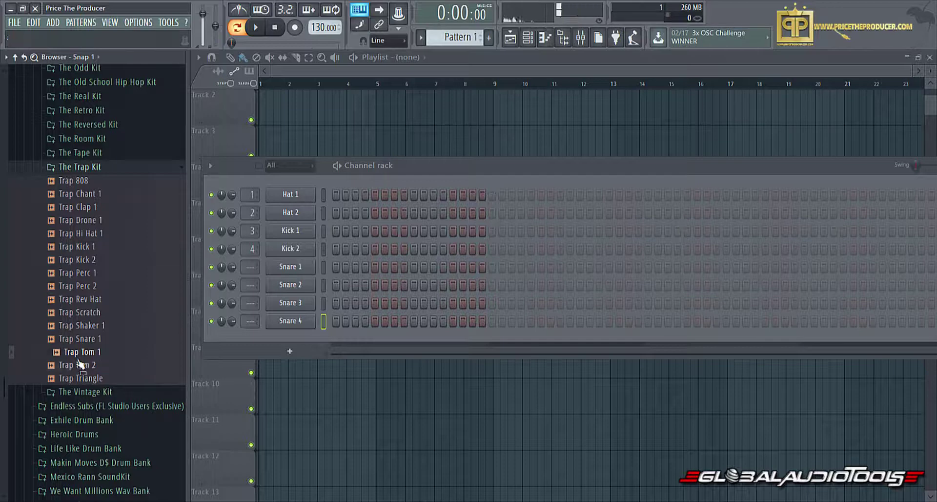
{"action": "left_click", "coordinate": [80, 365]}
{"action": "left_click", "coordinate": [82, 378]}
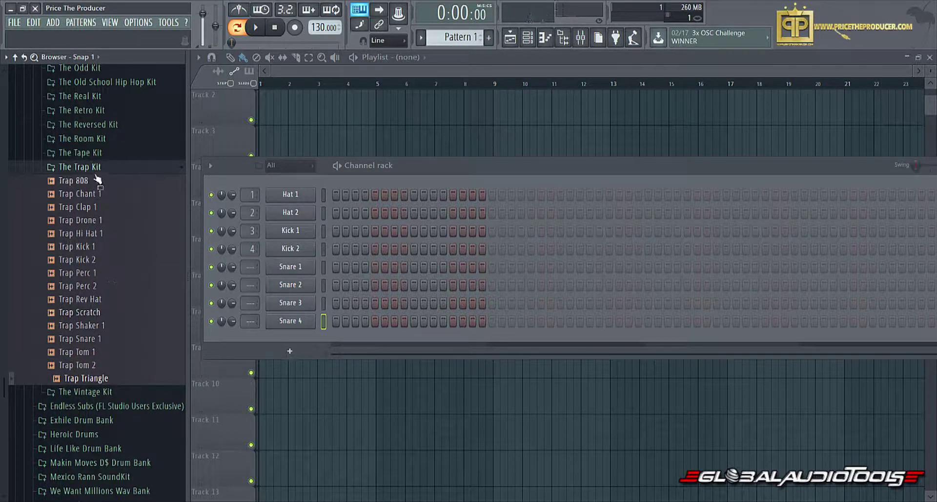
{"action": "left_click", "coordinate": [81, 166]}
- Open The Vintage Kit and preview Vintage Clap 1-3, Cymbal, Hi Hat 1-2 and Kick 1-6
{"action": "left_click", "coordinate": [81, 180]}
{"action": "left_click", "coordinate": [83, 195]}
{"action": "left_click", "coordinate": [82, 208]}
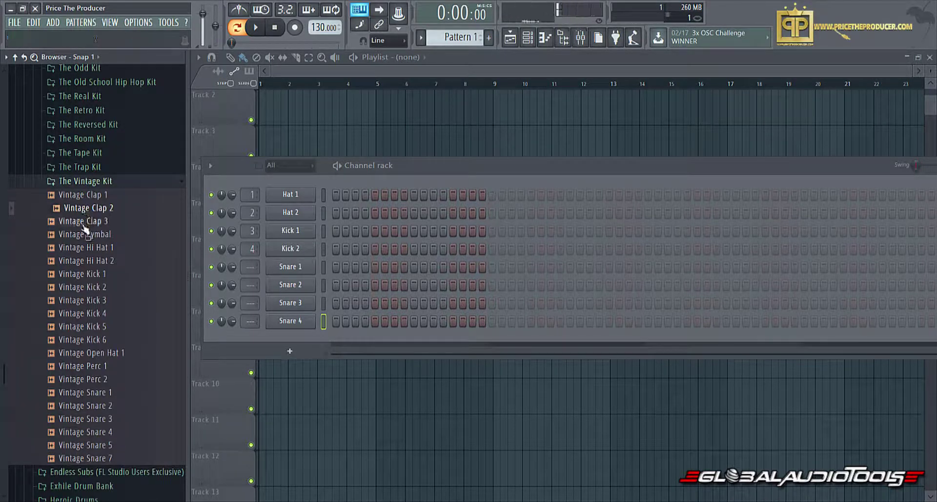
{"action": "left_click", "coordinate": [83, 222]}
{"action": "left_click", "coordinate": [84, 234]}
{"action": "left_click", "coordinate": [85, 247]}
{"action": "left_click", "coordinate": [86, 261]}
{"action": "left_click", "coordinate": [87, 274]}
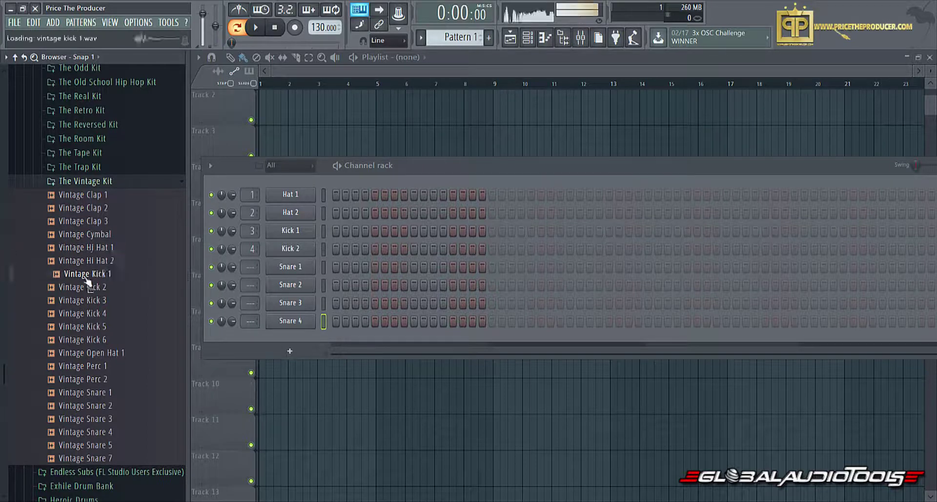
{"action": "left_click", "coordinate": [88, 287]}
{"action": "left_click", "coordinate": [88, 300]}
{"action": "left_click", "coordinate": [88, 313]}
{"action": "left_click", "coordinate": [88, 327]}
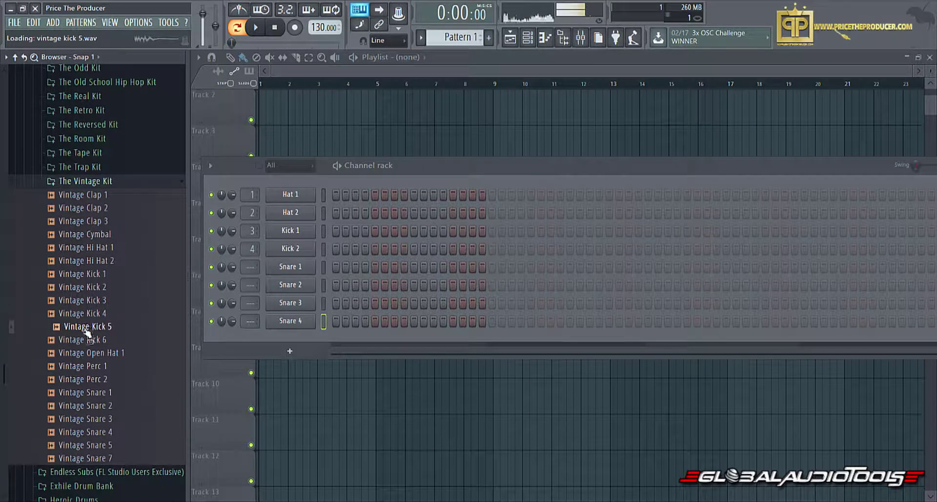
{"action": "left_click", "coordinate": [85, 339]}
- Preview Vintage Perc 1-2 and Vintage Snare 1-5 and 7, replaying Snares 1, 2 and 5
{"action": "left_click", "coordinate": [85, 366]}
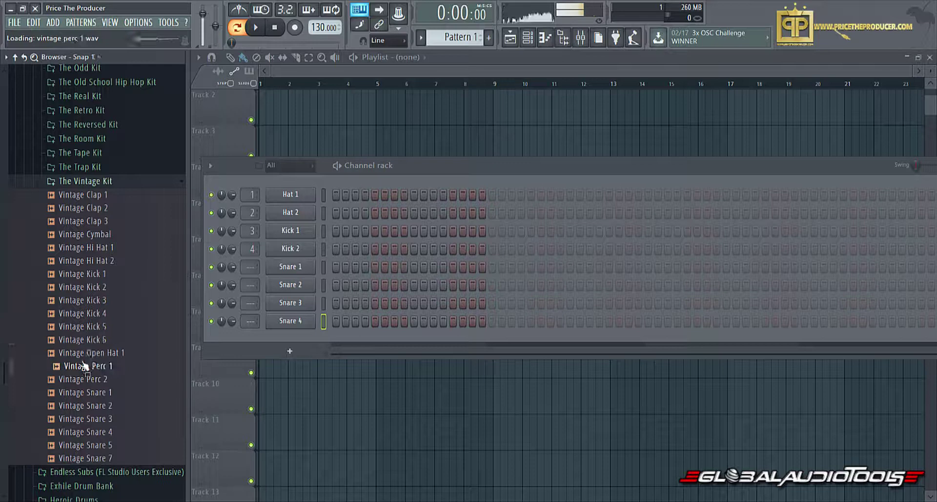
{"action": "left_click", "coordinate": [82, 392]}
{"action": "left_click", "coordinate": [78, 379]}
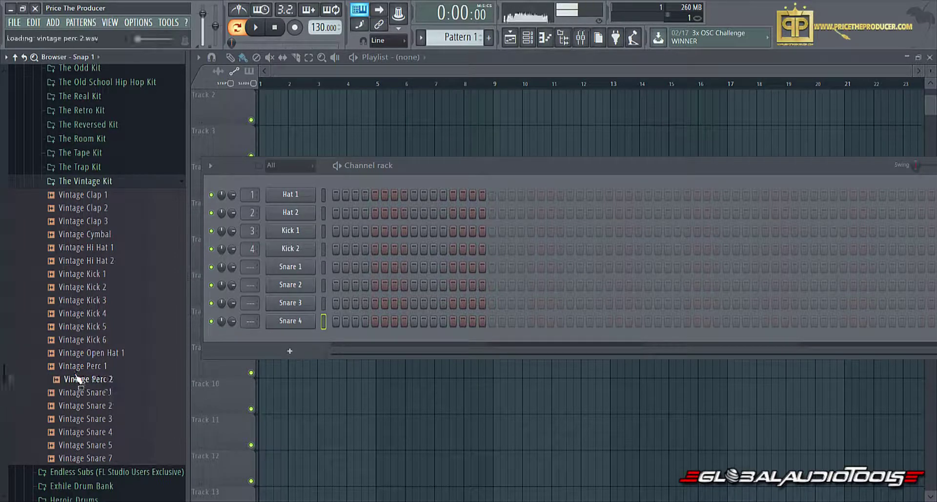
{"action": "left_click", "coordinate": [79, 405]}
{"action": "left_click", "coordinate": [80, 394]}
{"action": "left_click", "coordinate": [79, 407]}
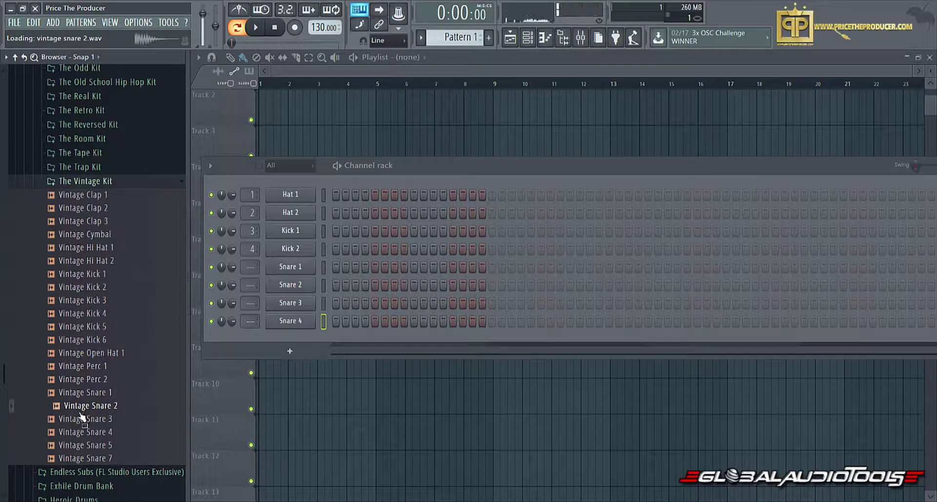
{"action": "left_click", "coordinate": [81, 419]}
{"action": "left_click", "coordinate": [80, 432]}
{"action": "left_click", "coordinate": [80, 446]}
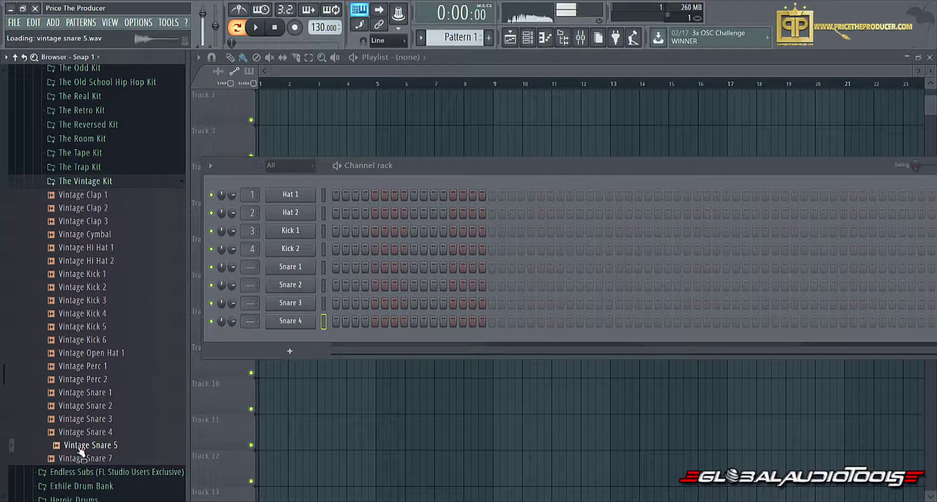
{"action": "left_click", "coordinate": [69, 458]}
{"action": "left_click", "coordinate": [69, 445]}
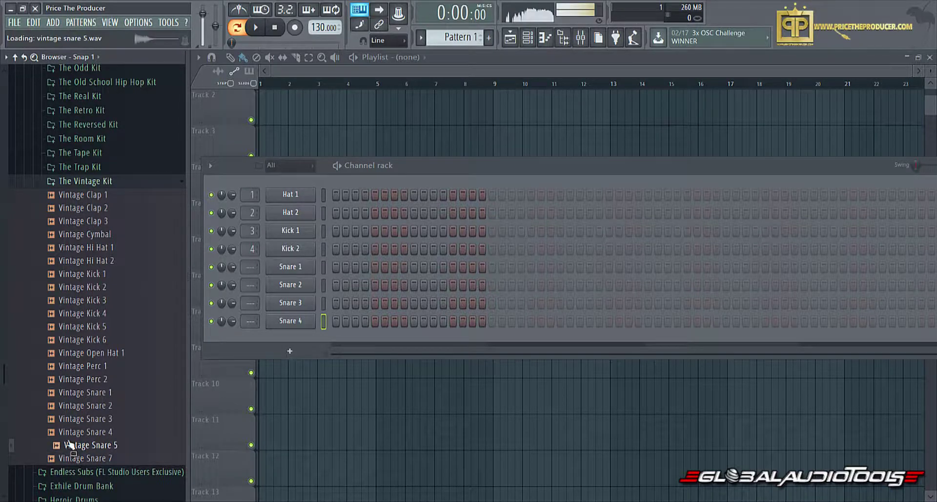
- Collapse The Vintage Kit, The 8-Bit Kit, The 808 Kit and The Club Kit folders
{"action": "left_click", "coordinate": [89, 182]}
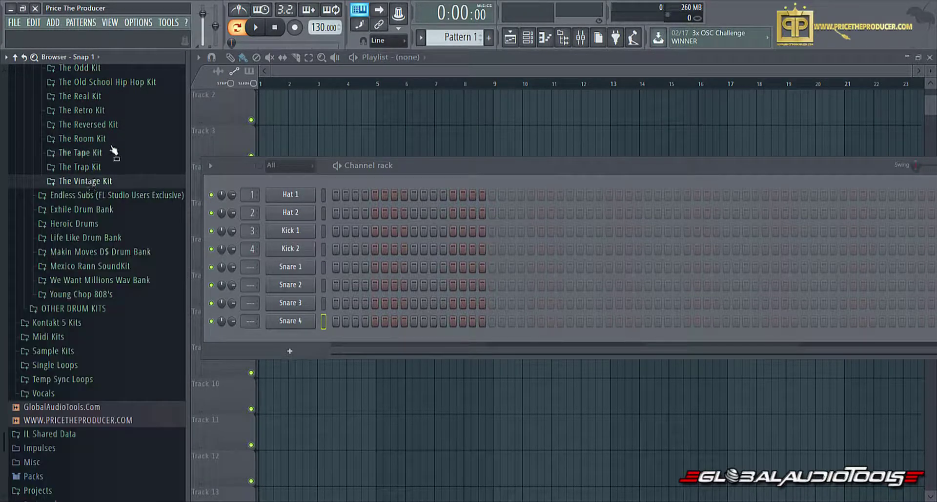
{"action": "scroll", "coordinate": [112, 147], "scroll_direction": "up", "scroll_amount": 10}
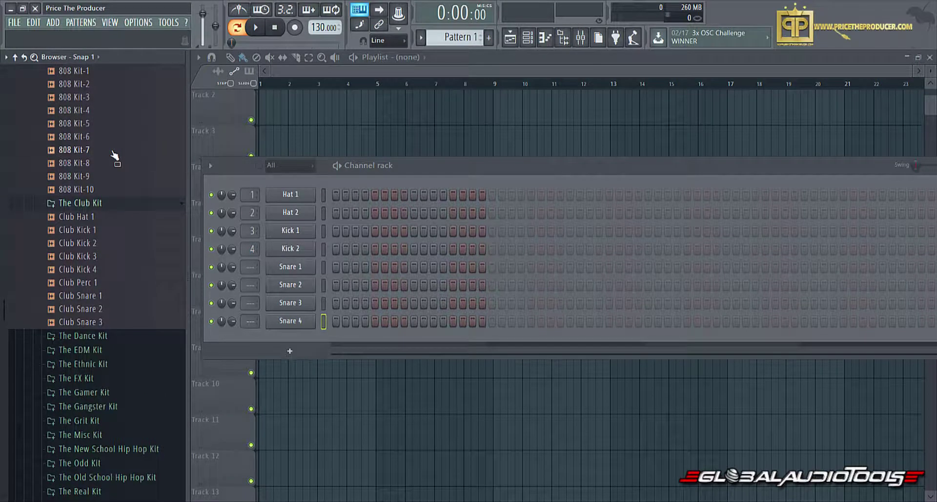
{"action": "scroll", "coordinate": [105, 161], "scroll_direction": "up", "scroll_amount": 10}
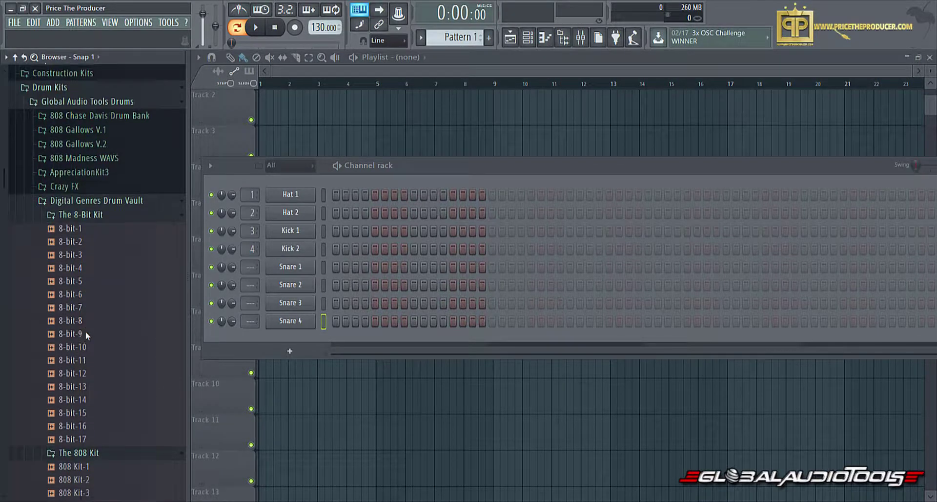
{"action": "left_click", "coordinate": [83, 215]}
{"action": "left_click", "coordinate": [82, 229]}
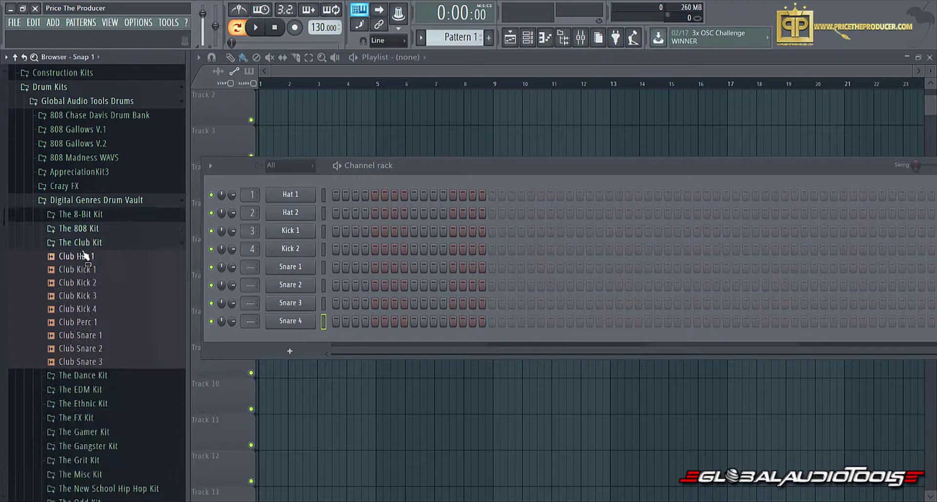
{"action": "left_click", "coordinate": [81, 244]}
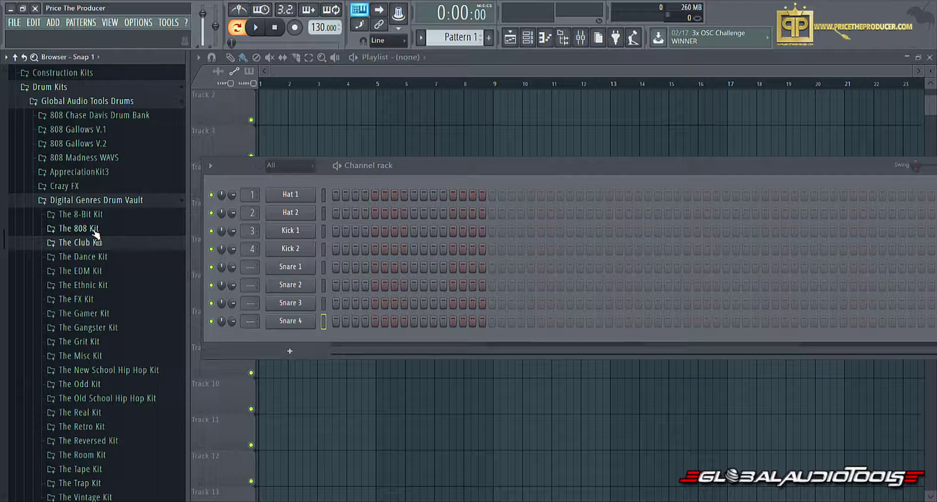
{"action": "scroll", "coordinate": [91, 249], "scroll_direction": "down", "scroll_amount": 5}
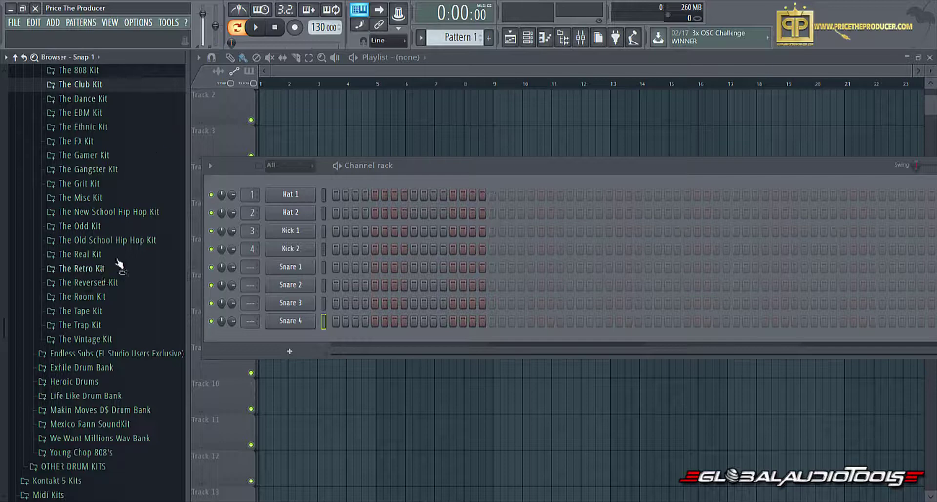
- Load Room Kick 2 and Room Kick 3 from The Room Kit onto the first two channels
{"action": "left_click", "coordinate": [92, 296]}
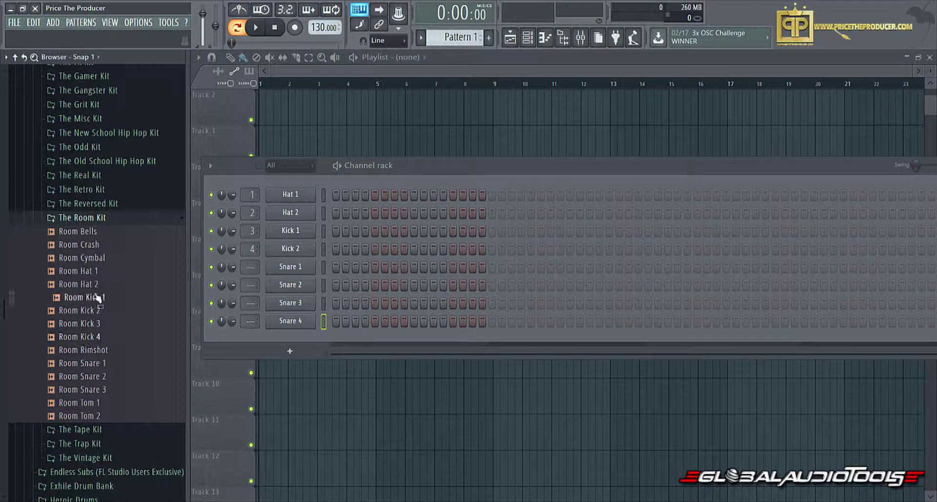
{"action": "left_click", "coordinate": [94, 296]}
{"action": "left_click", "coordinate": [101, 310]}
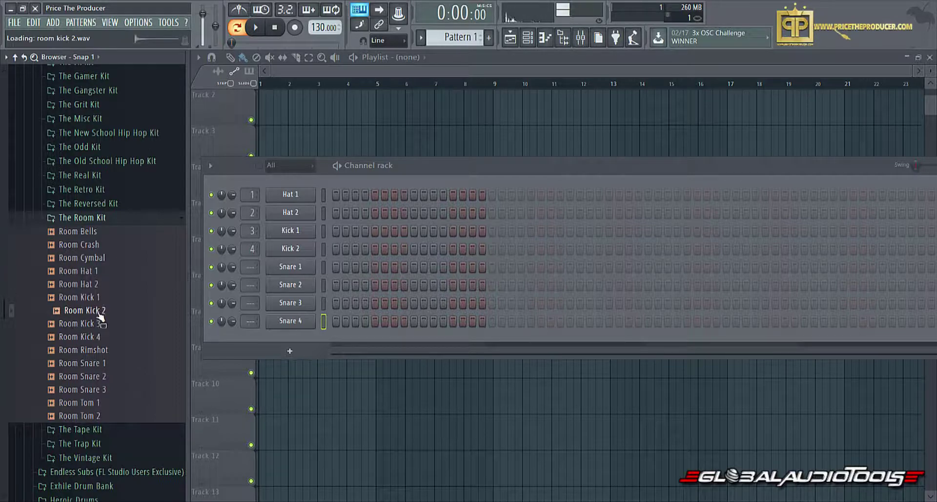
{"action": "left_click_drag", "start_coordinate": [101, 310], "coordinate": [290, 195]}
{"action": "left_click_drag", "start_coordinate": [93, 324], "coordinate": [291, 213]}
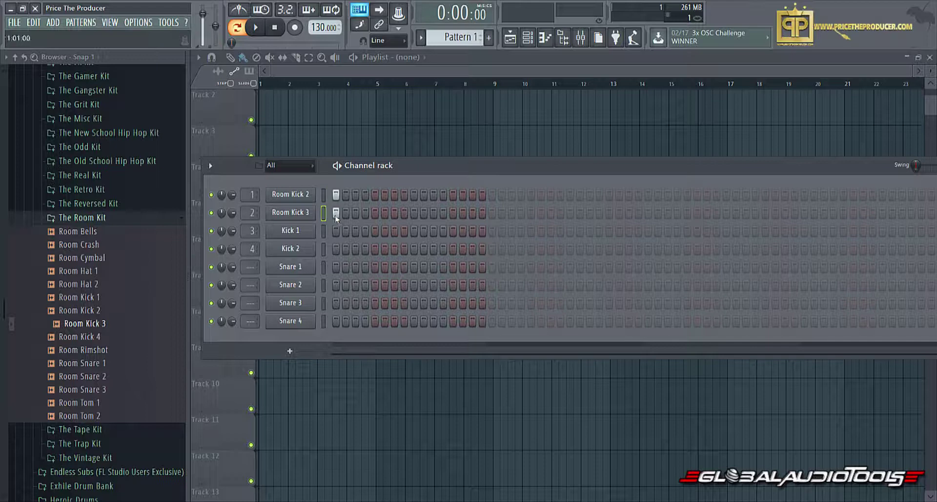
- Load Room Snare 1 onto the third channel, turn on its step 9, and start playback
{"action": "left_click", "coordinate": [101, 336]}
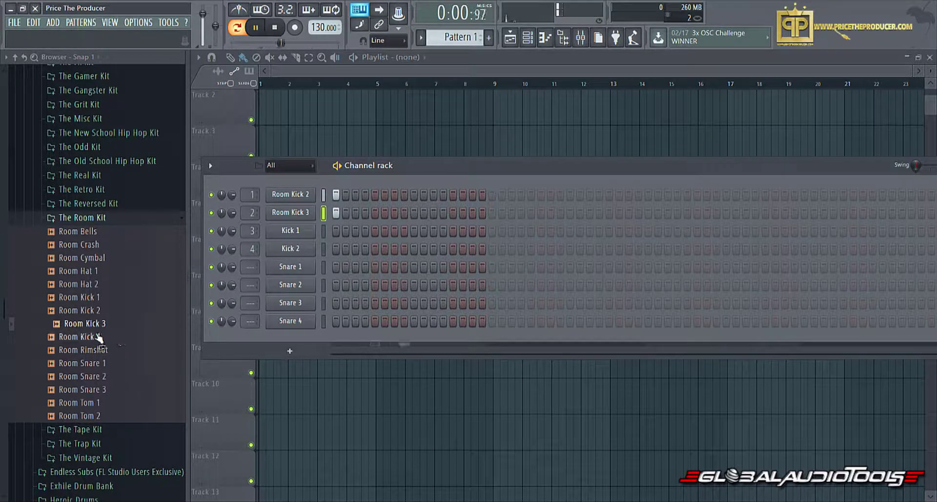
{"action": "left_click", "coordinate": [101, 349]}
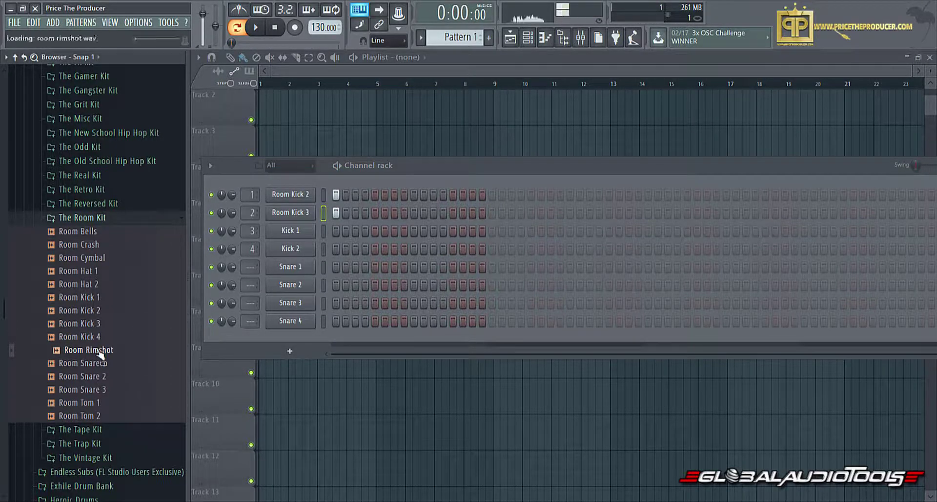
{"action": "left_click", "coordinate": [101, 363]}
{"action": "left_click_drag", "start_coordinate": [101, 365], "coordinate": [307, 233]}
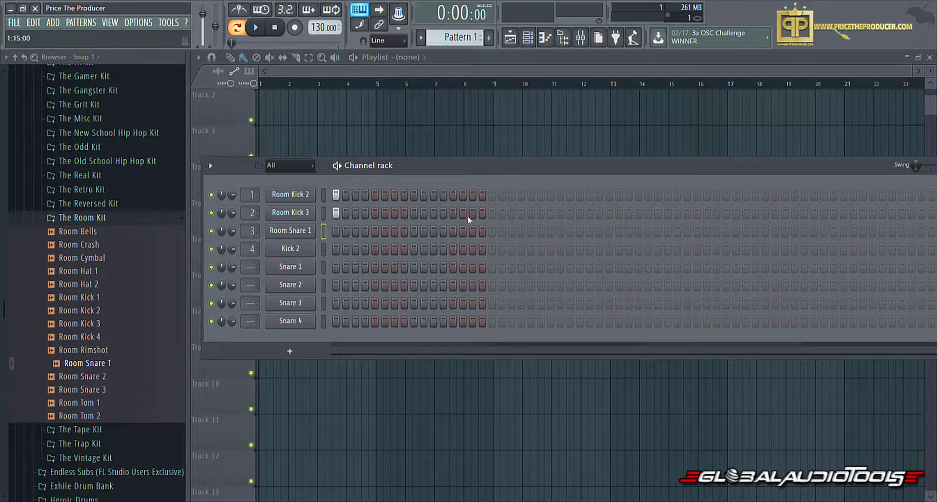
{"action": "left_click", "coordinate": [413, 230]}
{"action": "key", "text": "space"}
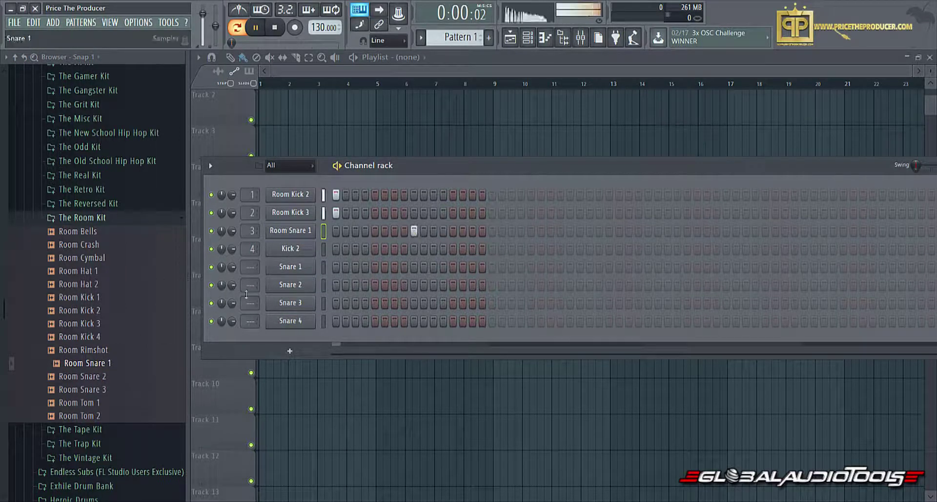
- Load Room Snare 2 and Room Snare 3 onto channels four and five, each hitting step 9
{"action": "left_click", "coordinate": [106, 375]}
{"action": "left_click_drag", "start_coordinate": [106, 375], "coordinate": [276, 251]}
{"action": "left_click", "coordinate": [413, 249]}
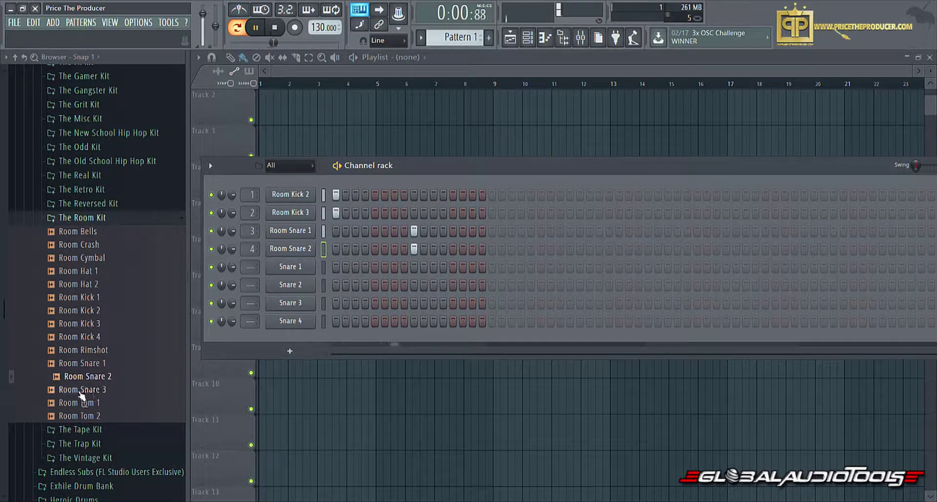
{"action": "left_click_drag", "start_coordinate": [86, 394], "coordinate": [314, 266]}
{"action": "left_click", "coordinate": [414, 267]}
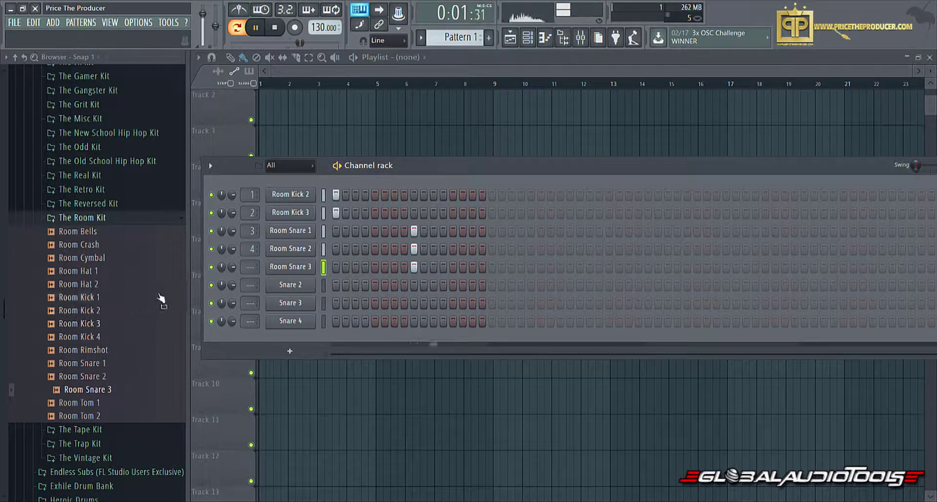
- Stop playback, audition the Room Kit hats, and load Room Hat 1 onto the Snare 2 channel
{"action": "left_click", "coordinate": [93, 350]}
{"action": "key", "text": "space"}
{"action": "left_click", "coordinate": [95, 323]}
{"action": "left_click", "coordinate": [98, 283]}
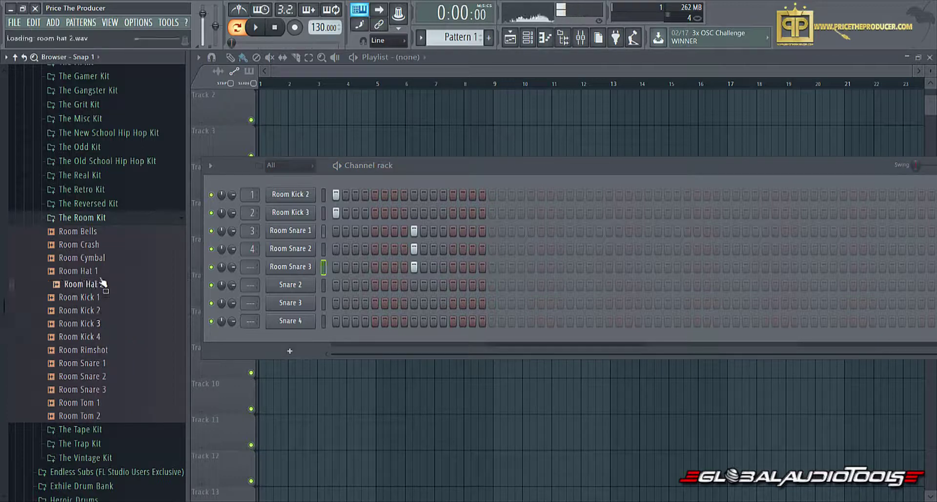
{"action": "left_click", "coordinate": [100, 273]}
{"action": "left_click_drag", "start_coordinate": [89, 274], "coordinate": [313, 290]}
- Fill Room Hat 1 on every fourth step, restart playback, and fold The Room Kit
{"action": "right_click", "coordinate": [313, 288]}
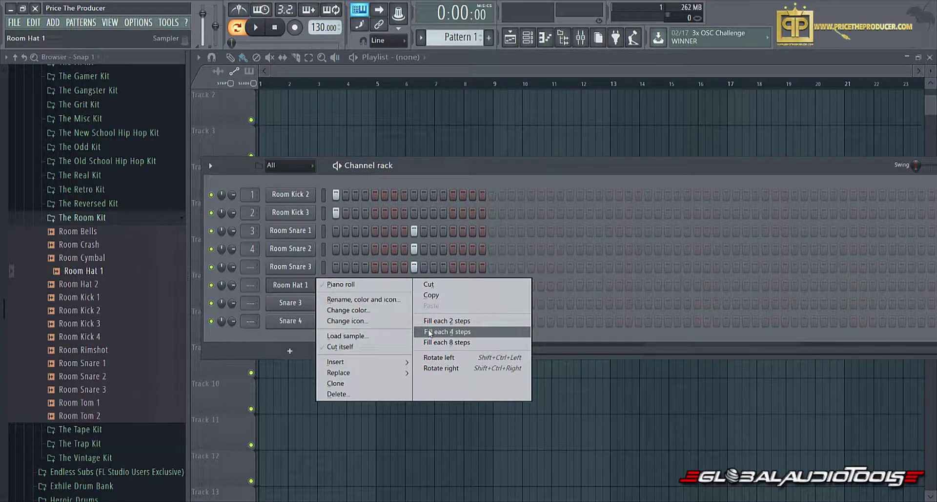
{"action": "left_click", "coordinate": [418, 329]}
{"action": "key", "text": "space"}
{"action": "left_click", "coordinate": [92, 217]}
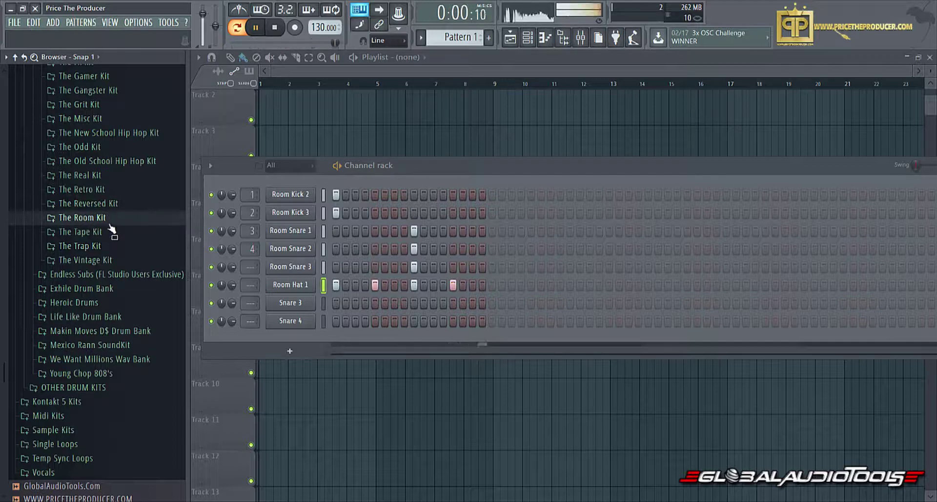
- Add the Real Kit Kick 1 to the top of the rack and stop playback
{"action": "left_click", "coordinate": [96, 189]}
{"action": "left_click", "coordinate": [97, 189]}
{"action": "left_click", "coordinate": [95, 177]}
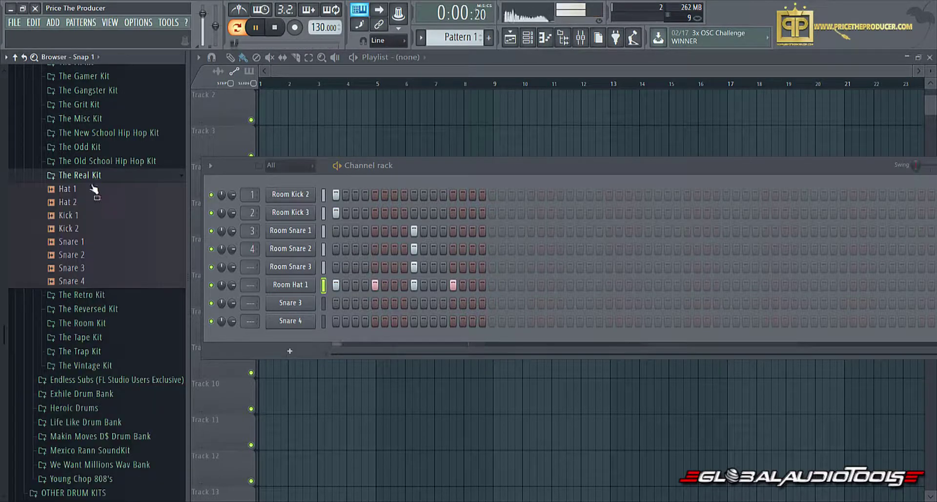
{"action": "left_click_drag", "start_coordinate": [73, 216], "coordinate": [263, 197]}
{"action": "key", "text": "space"}
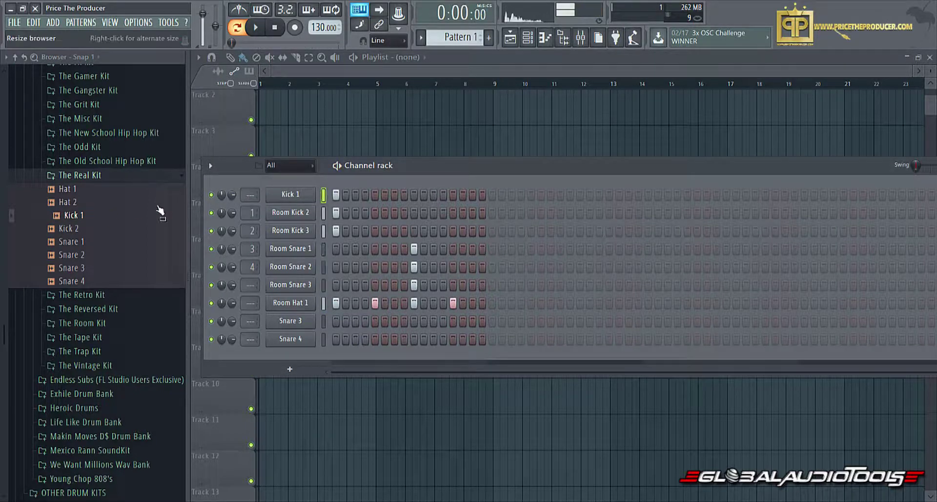
- Load Real Kit Snare 3 and Snare 4 onto the Snare 3 and Snare 4 channels
{"action": "left_click", "coordinate": [72, 257]}
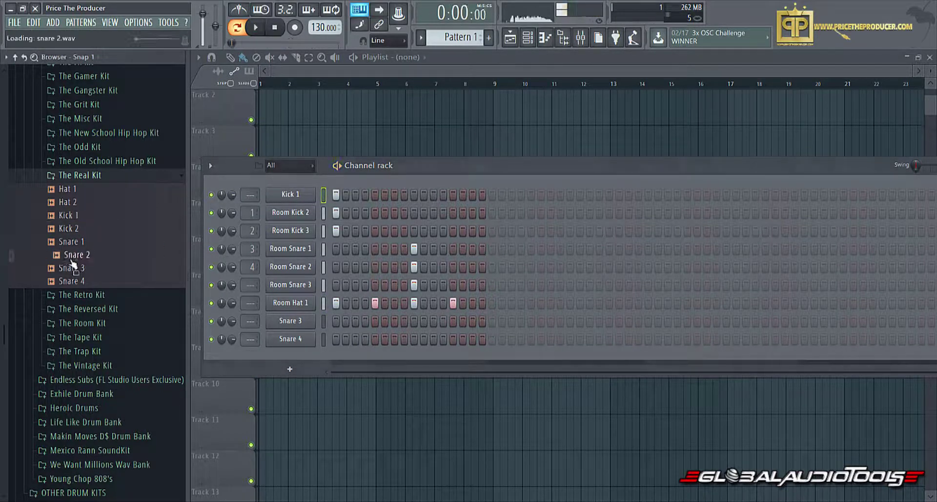
{"action": "left_click_drag", "start_coordinate": [73, 267], "coordinate": [304, 324]}
{"action": "left_click_drag", "start_coordinate": [77, 281], "coordinate": [291, 339]}
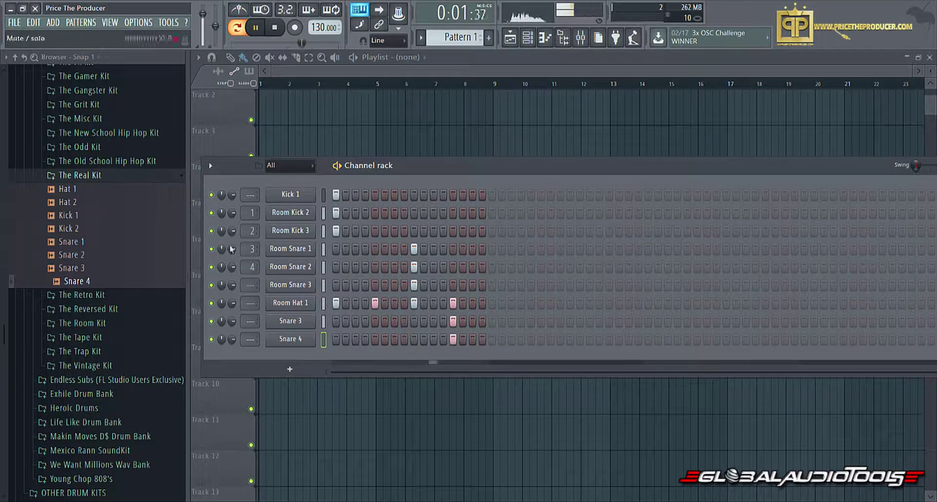
- Add step 15 hits to Snare 3, Snare 4 and Room Snare 1, folding The Real Kit
{"action": "left_click", "coordinate": [472, 321]}
{"action": "left_click", "coordinate": [473, 339]}
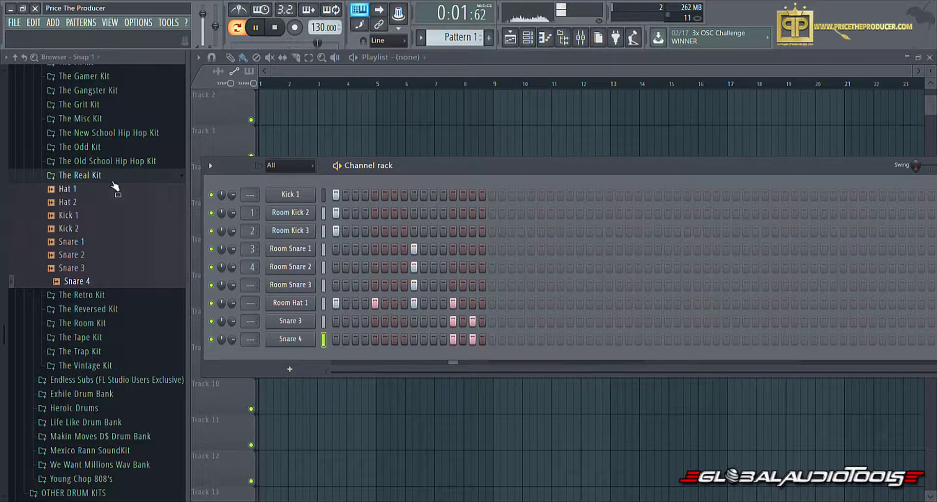
{"action": "left_click", "coordinate": [89, 174]}
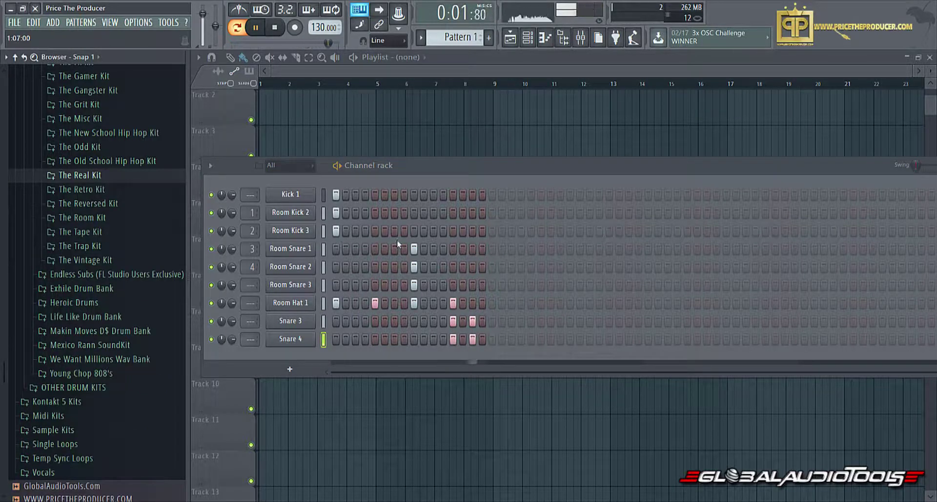
{"action": "left_click", "coordinate": [473, 249]}
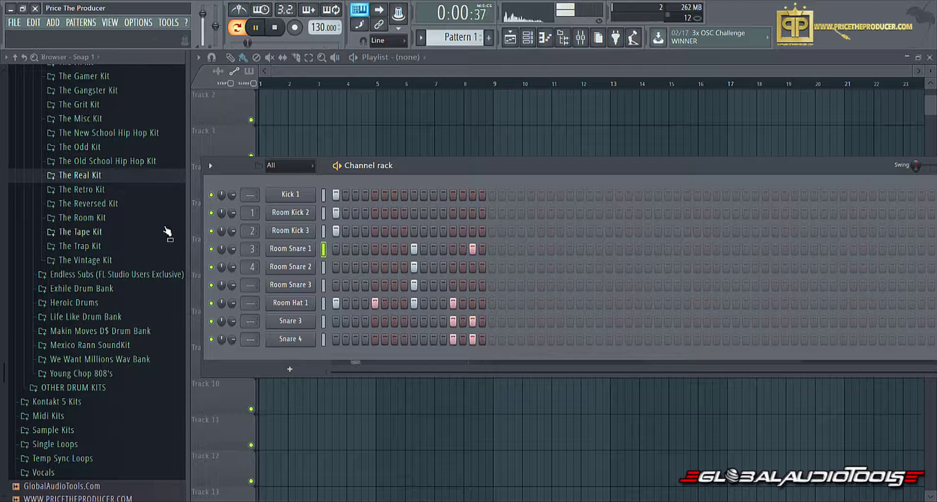
- Add a Hip Hop Crash channel at the bottom of the rack, leaving it hitting only step 1
{"action": "left_click", "coordinate": [80, 147]}
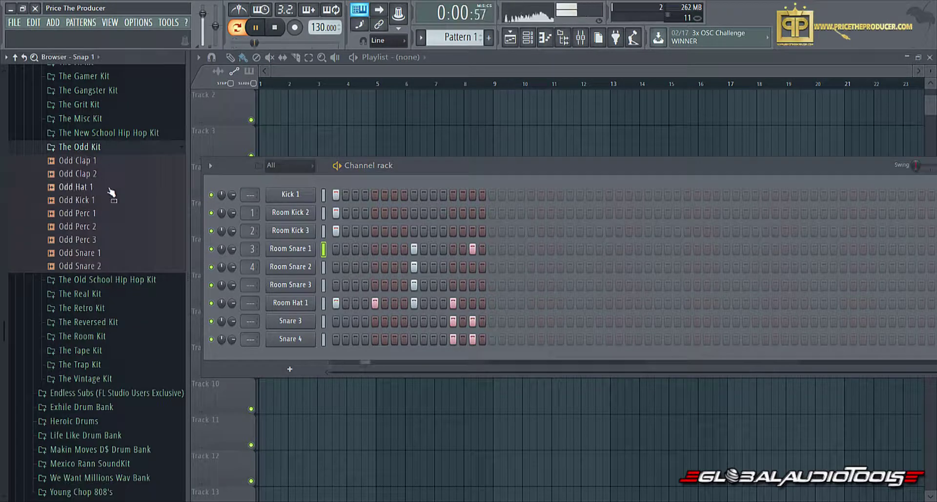
{"action": "left_click_drag", "start_coordinate": [93, 174], "coordinate": [282, 383]}
{"action": "left_click", "coordinate": [336, 356]}
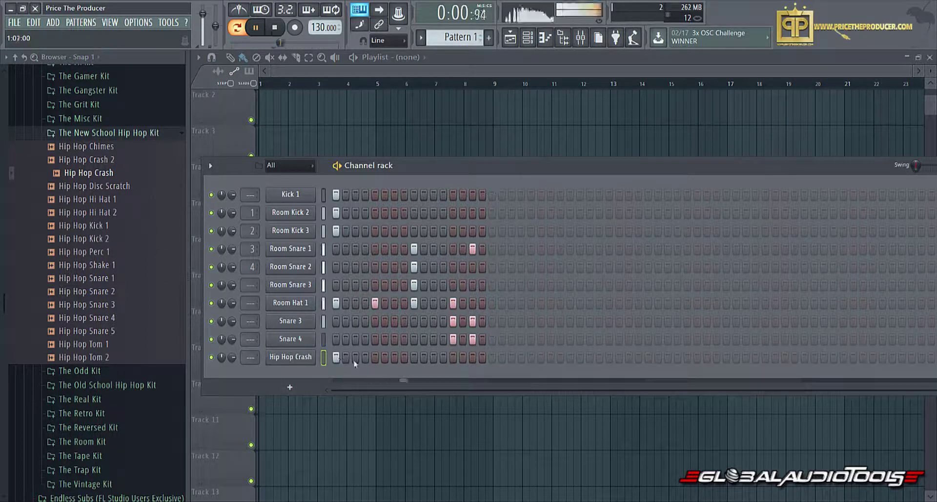
{"action": "left_click", "coordinate": [414, 356]}
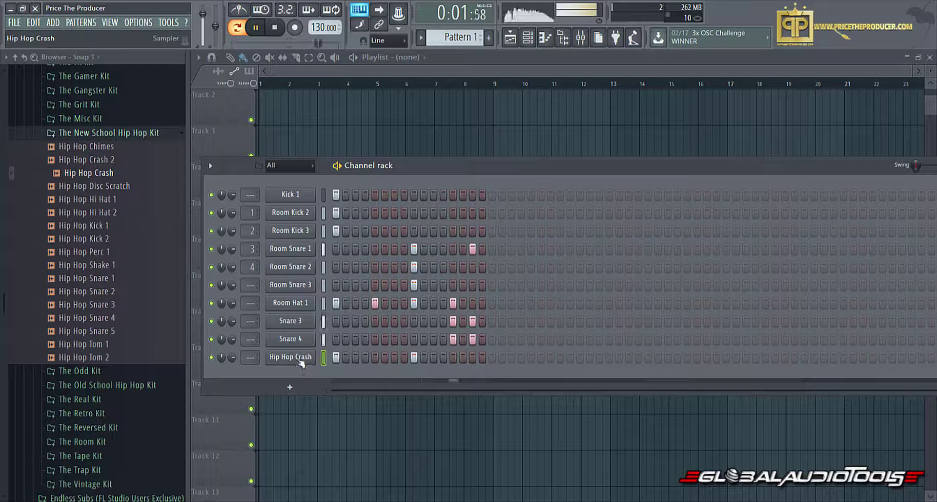
{"action": "left_click", "coordinate": [415, 357]}
- Open and close the Hip Hop Crash Sampler settings twice and fold The New School Hip Hop Kit
{"action": "left_click", "coordinate": [290, 357]}
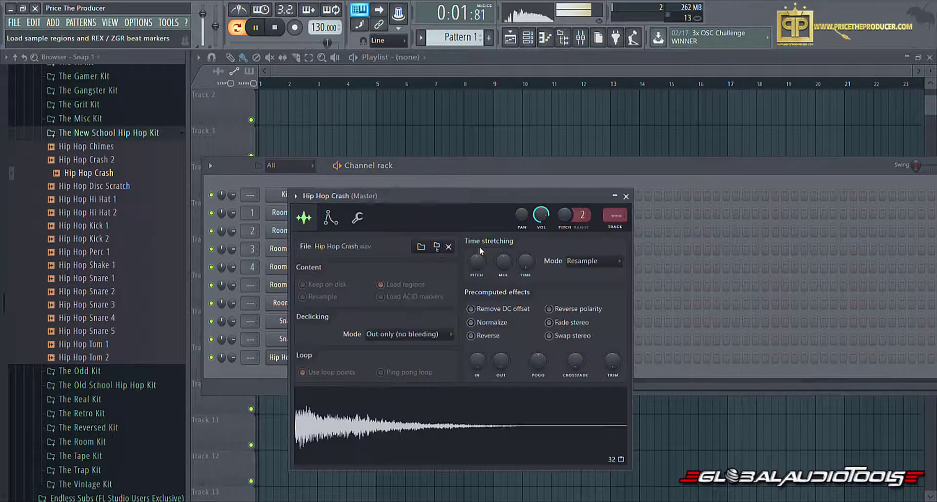
{"action": "left_click", "coordinate": [627, 195]}
{"action": "left_click", "coordinate": [82, 133]}
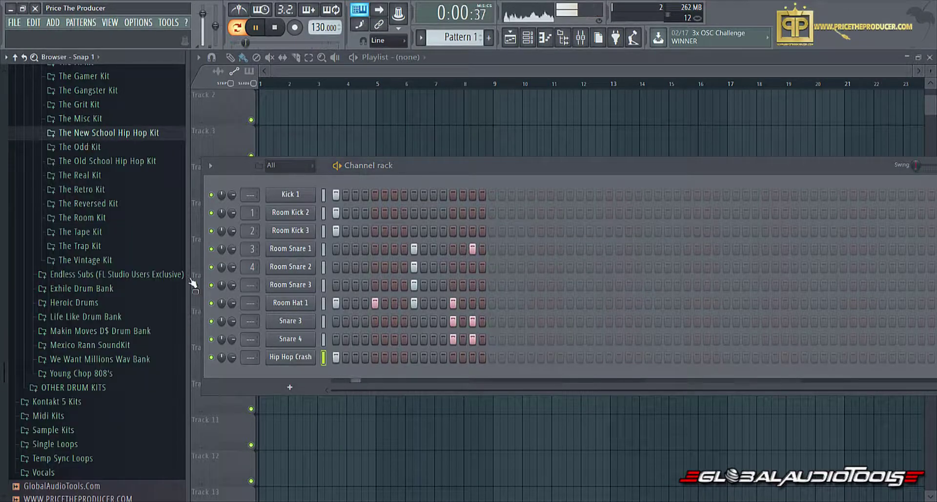
{"action": "left_click", "coordinate": [291, 357]}
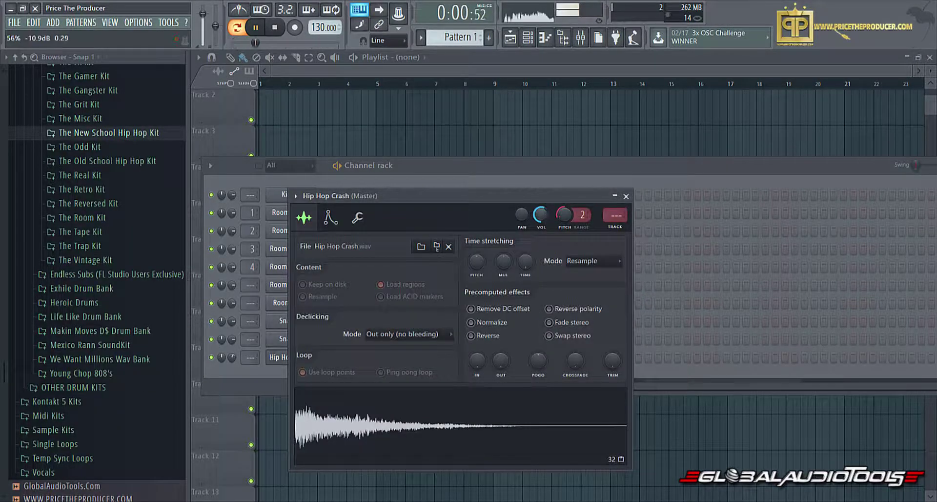
{"action": "left_click", "coordinate": [627, 196]}
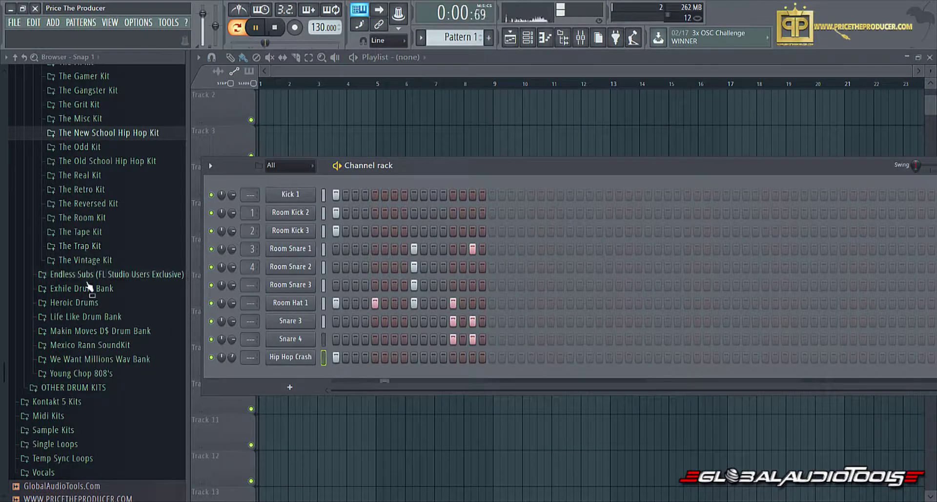
{"action": "scroll", "coordinate": [79, 285], "scroll_direction": "up", "scroll_amount": 5}
- Stop playback of the finished ten-channel drum pattern
{"action": "left_click", "coordinate": [274, 27]}
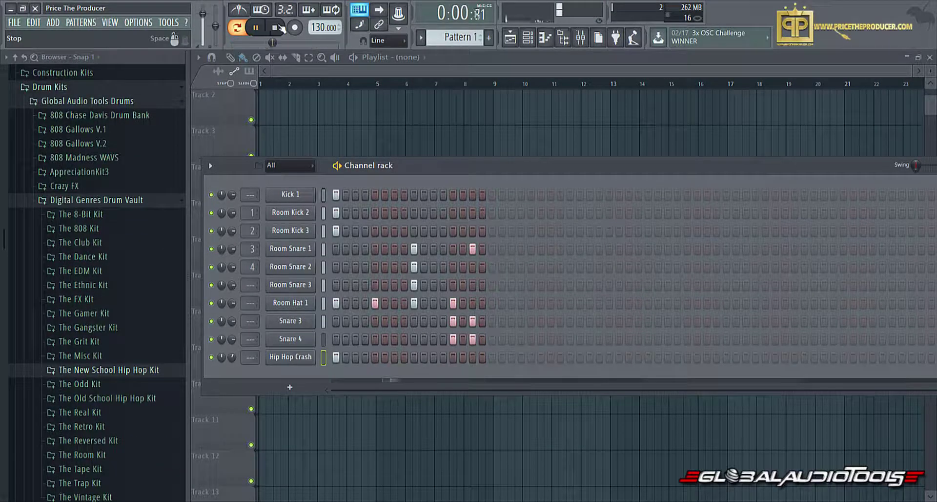